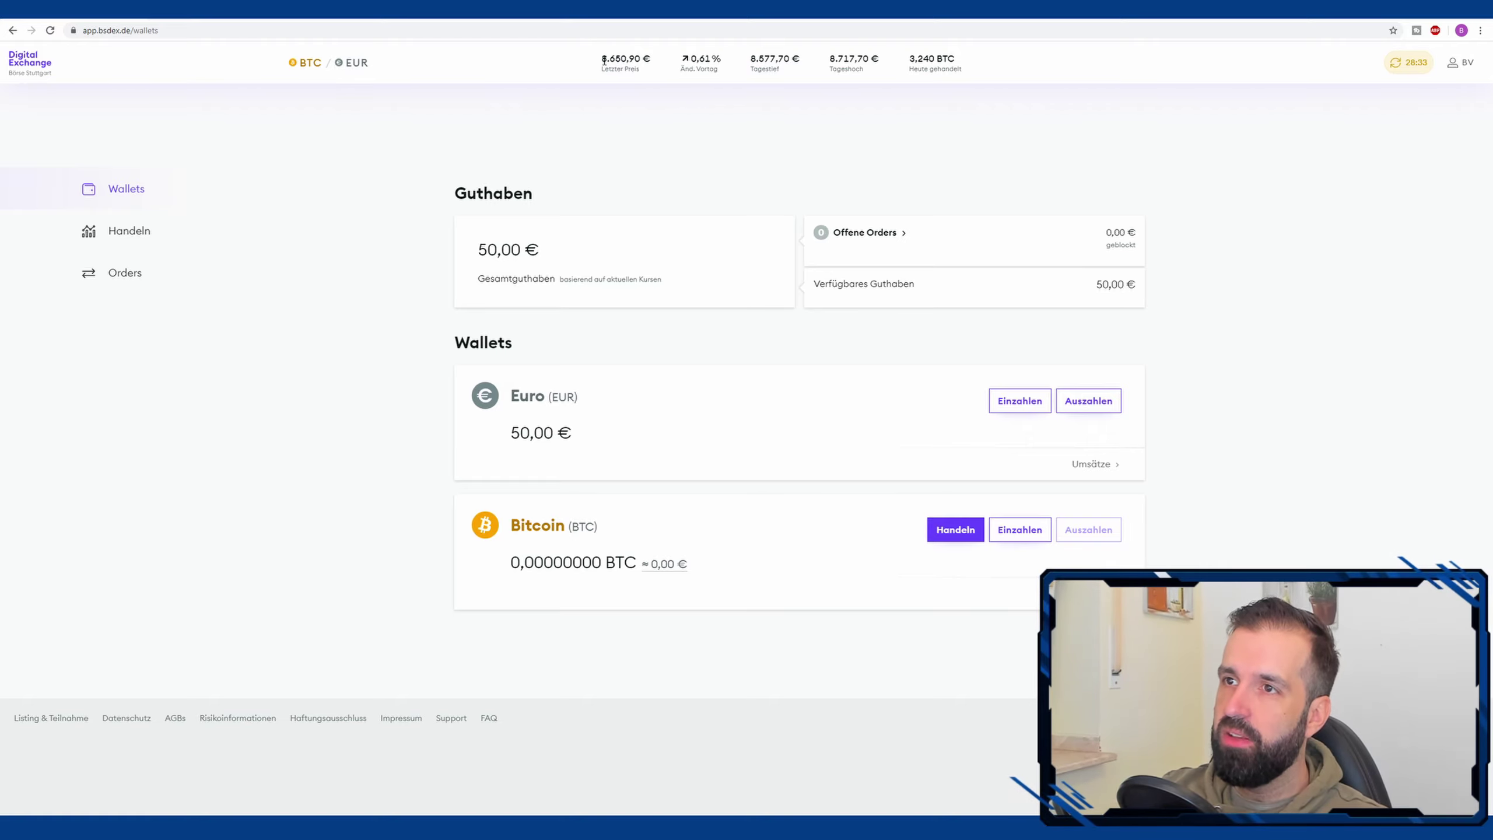
- Examine the BTC/EUR last price, daily low, daily high and traded volume, and renew the session timer
{"action": "left_click_drag", "start_coordinate": [604, 60], "coordinate": [771, 59]}
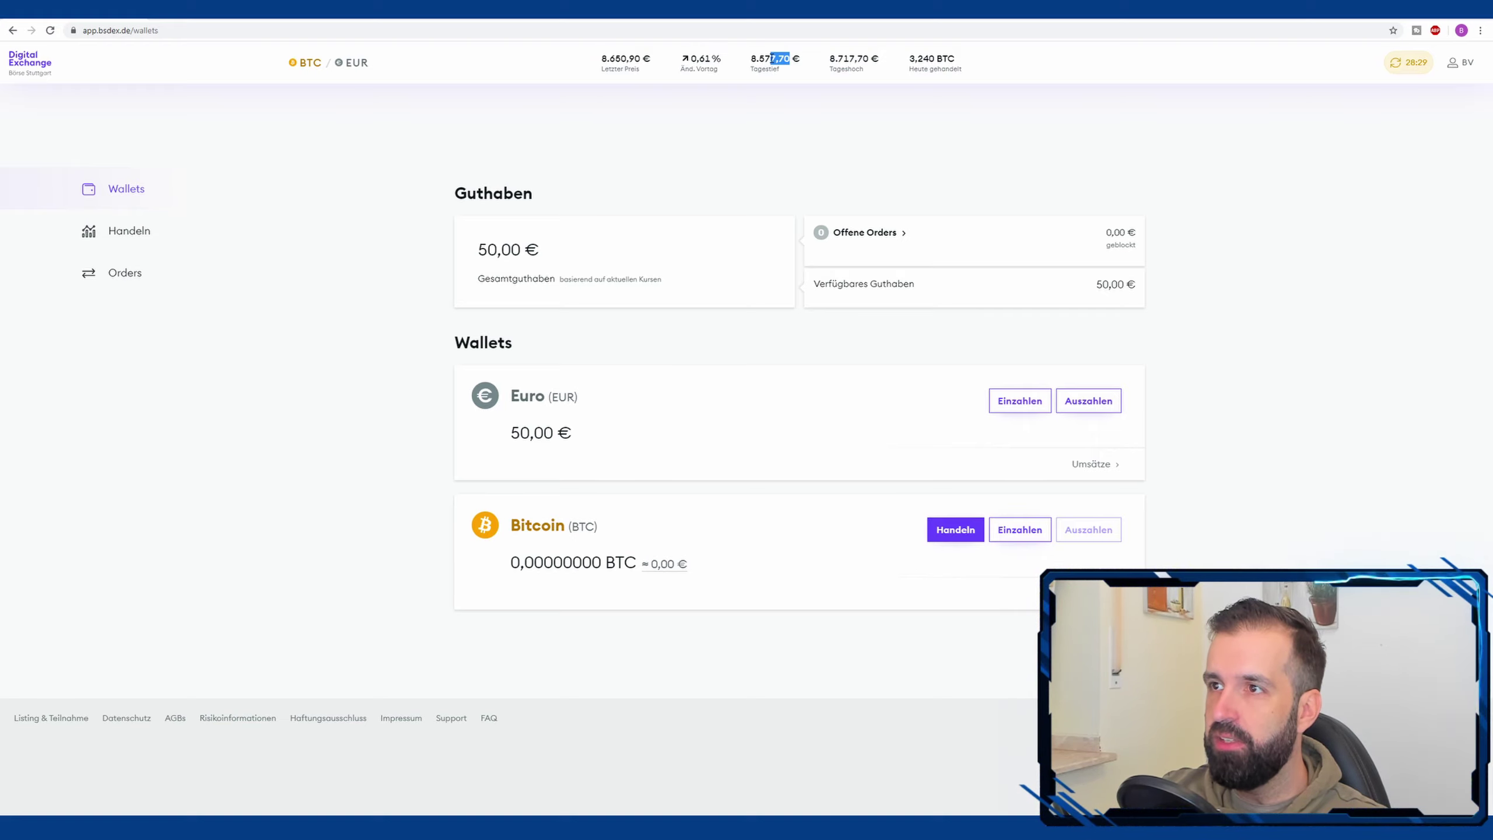
{"action": "left_click_drag", "start_coordinate": [880, 58], "coordinate": [830, 60]}
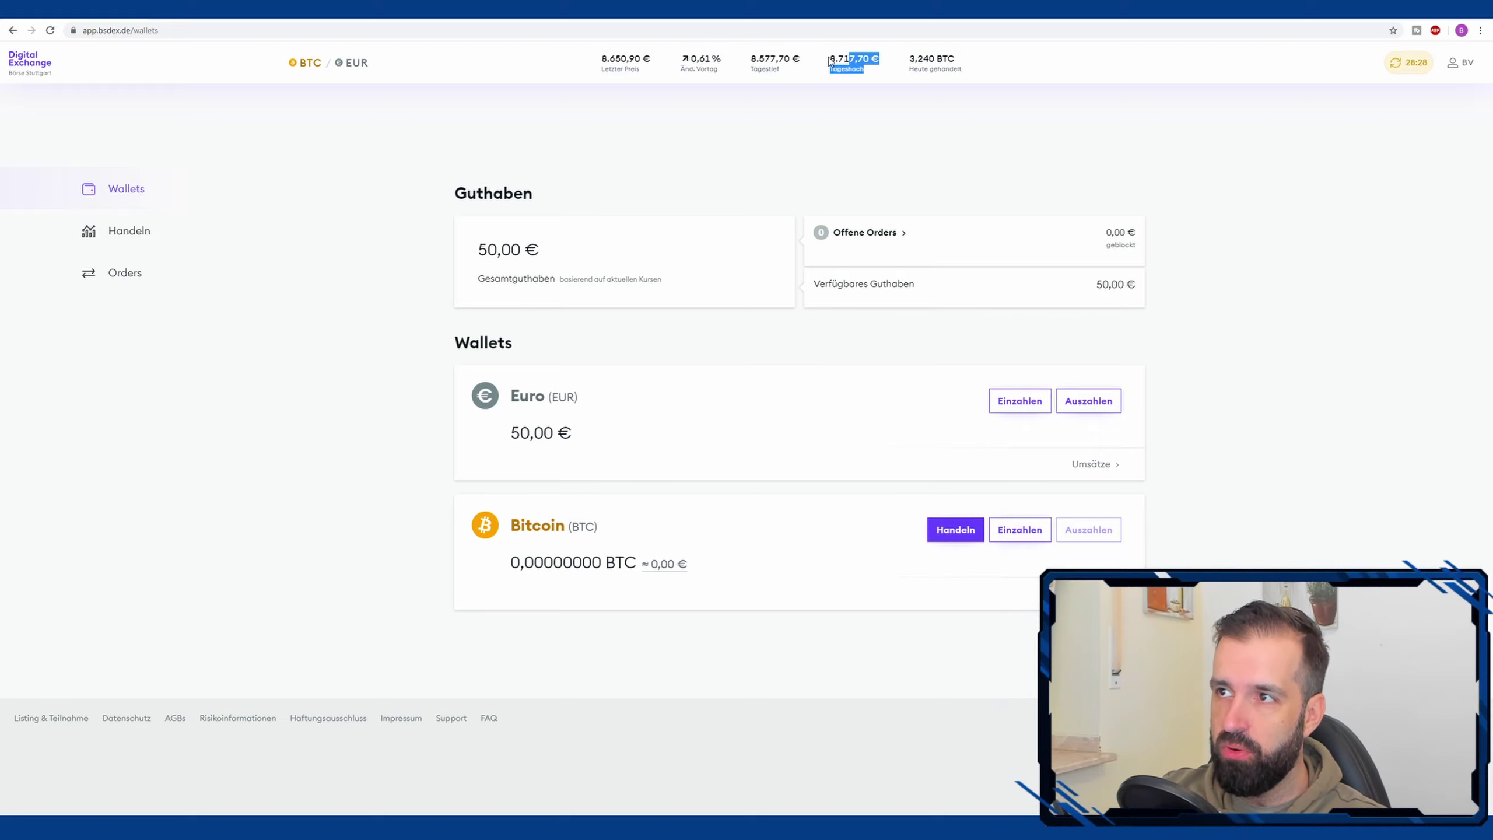
{"action": "left_click", "coordinate": [961, 65]}
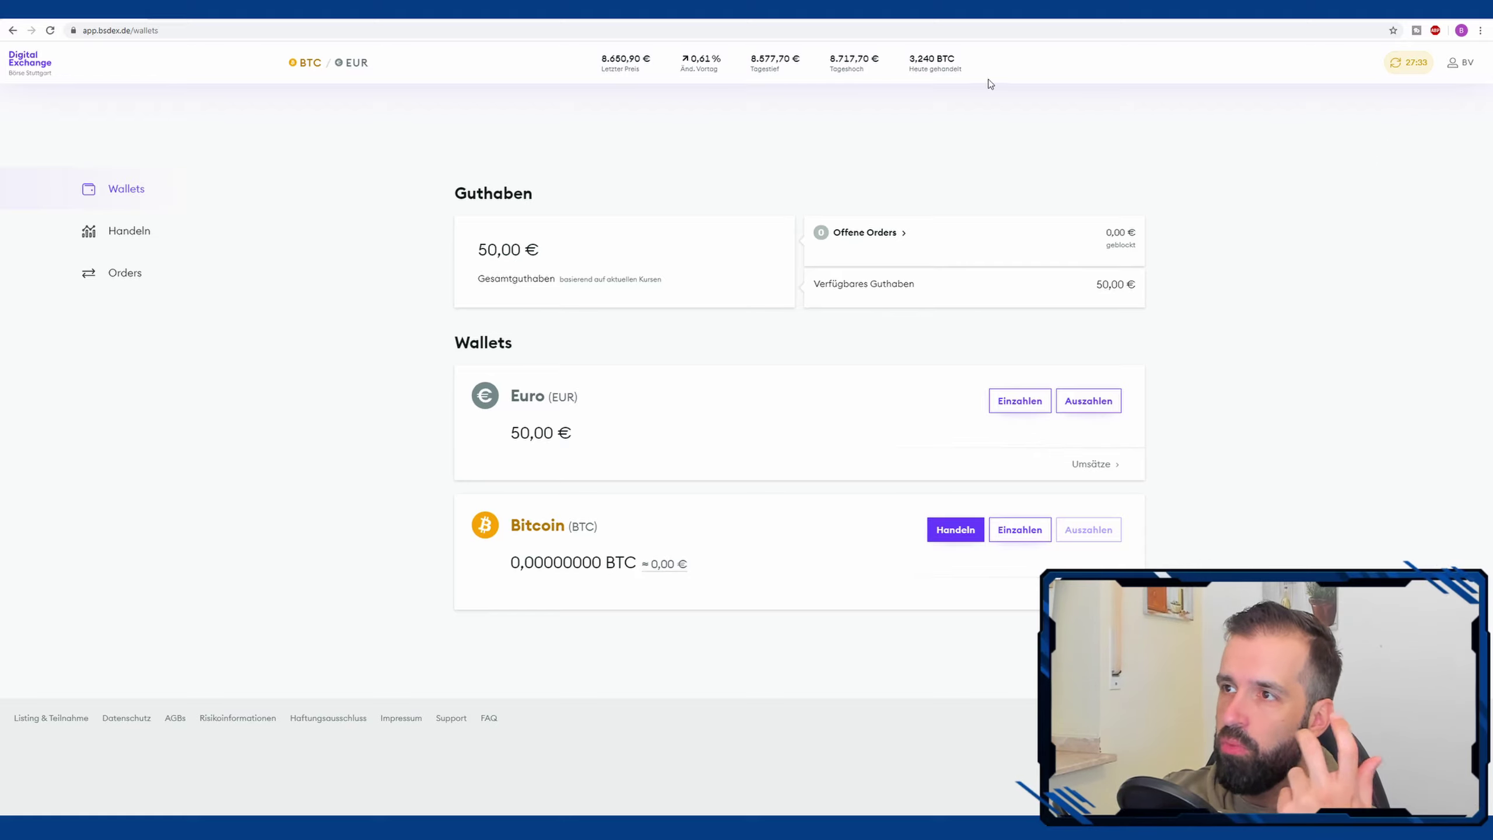
{"action": "left_click", "coordinate": [1408, 62]}
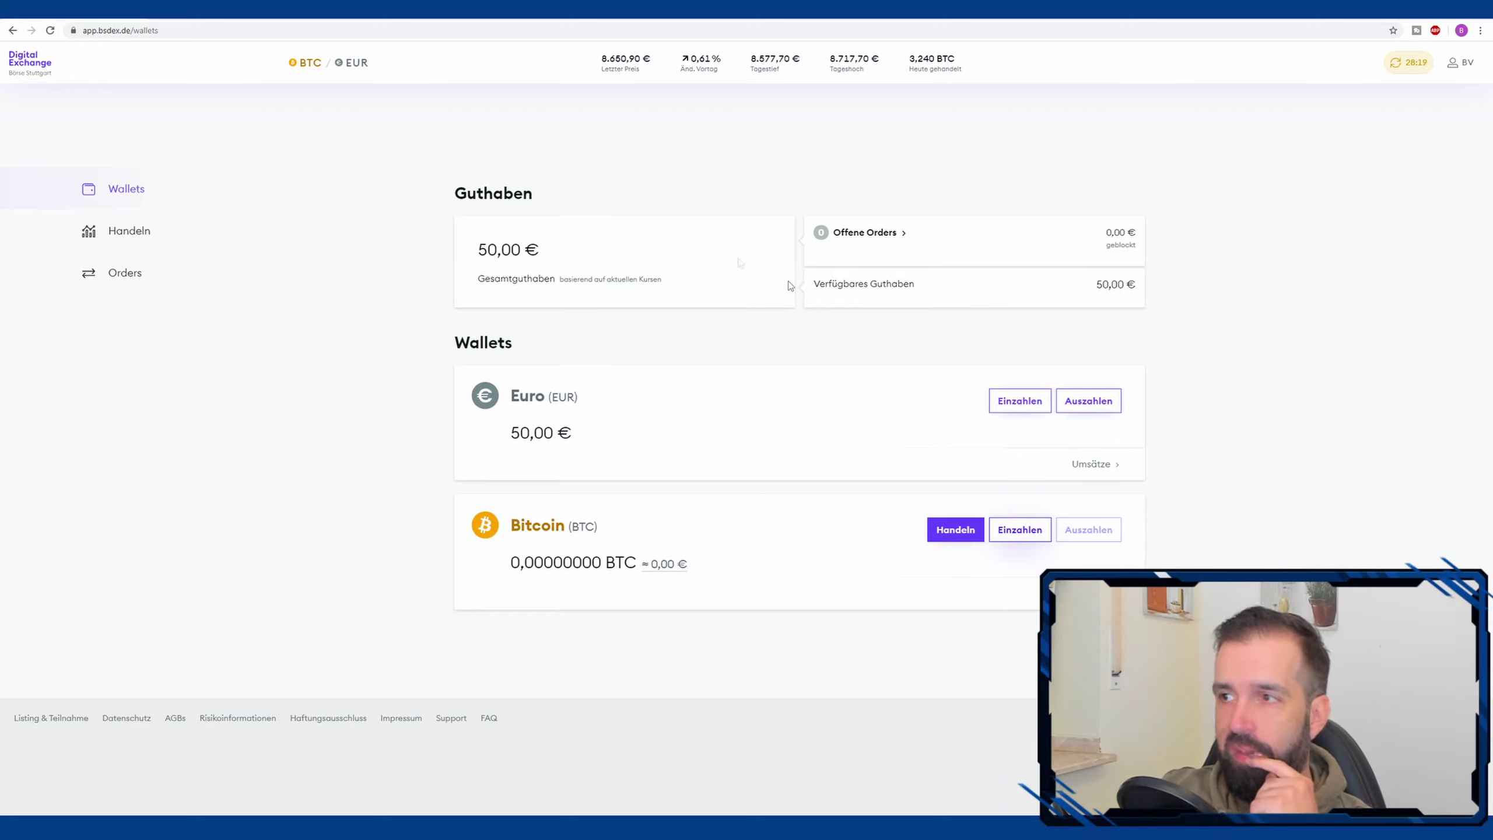
- Open the BTC/EUR trading page and look through the chart's time intervals and available indicators
{"action": "left_click", "coordinate": [115, 244]}
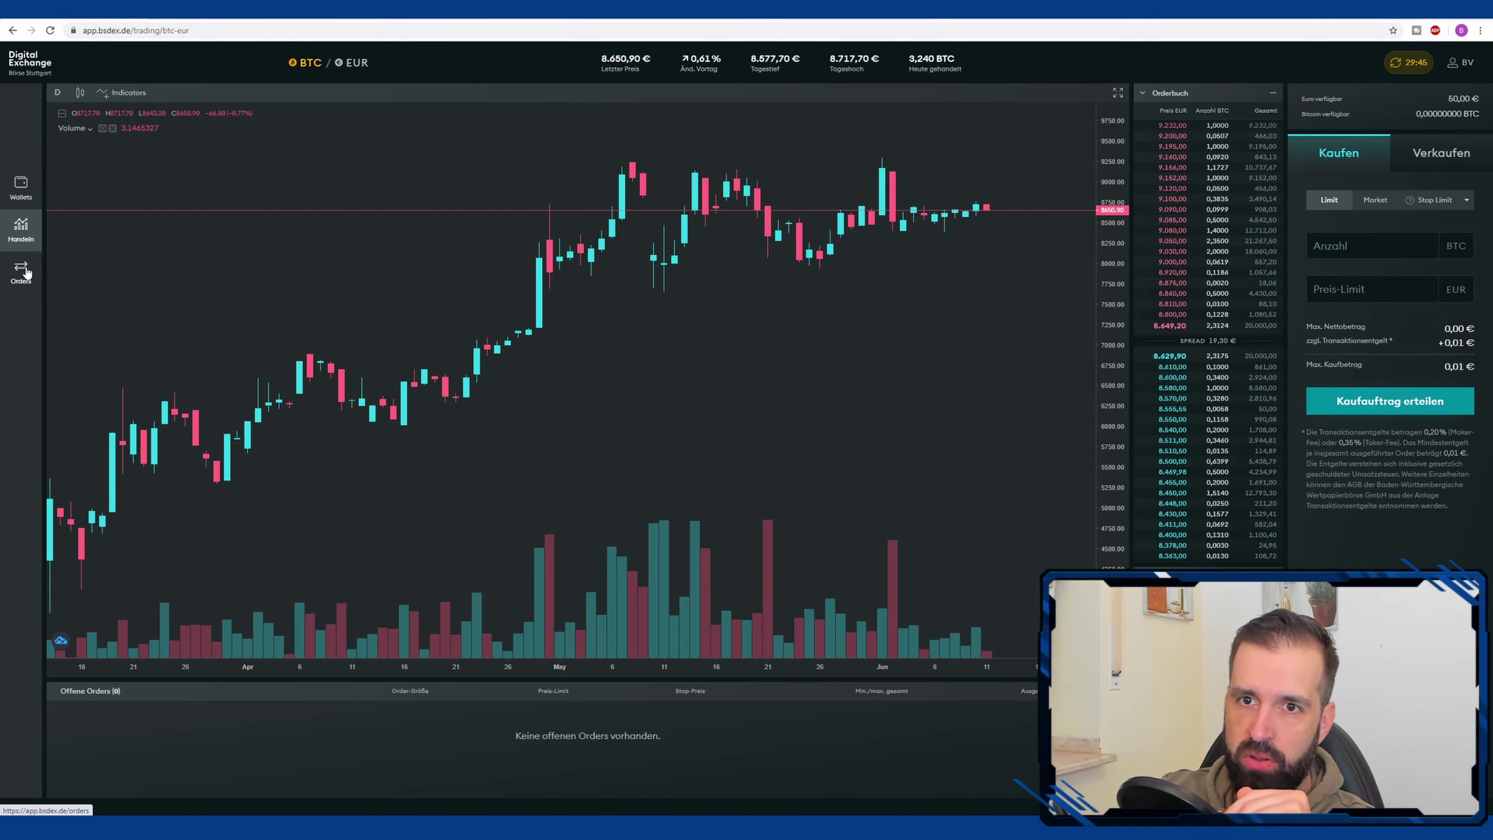
{"action": "left_click", "coordinate": [17, 188]}
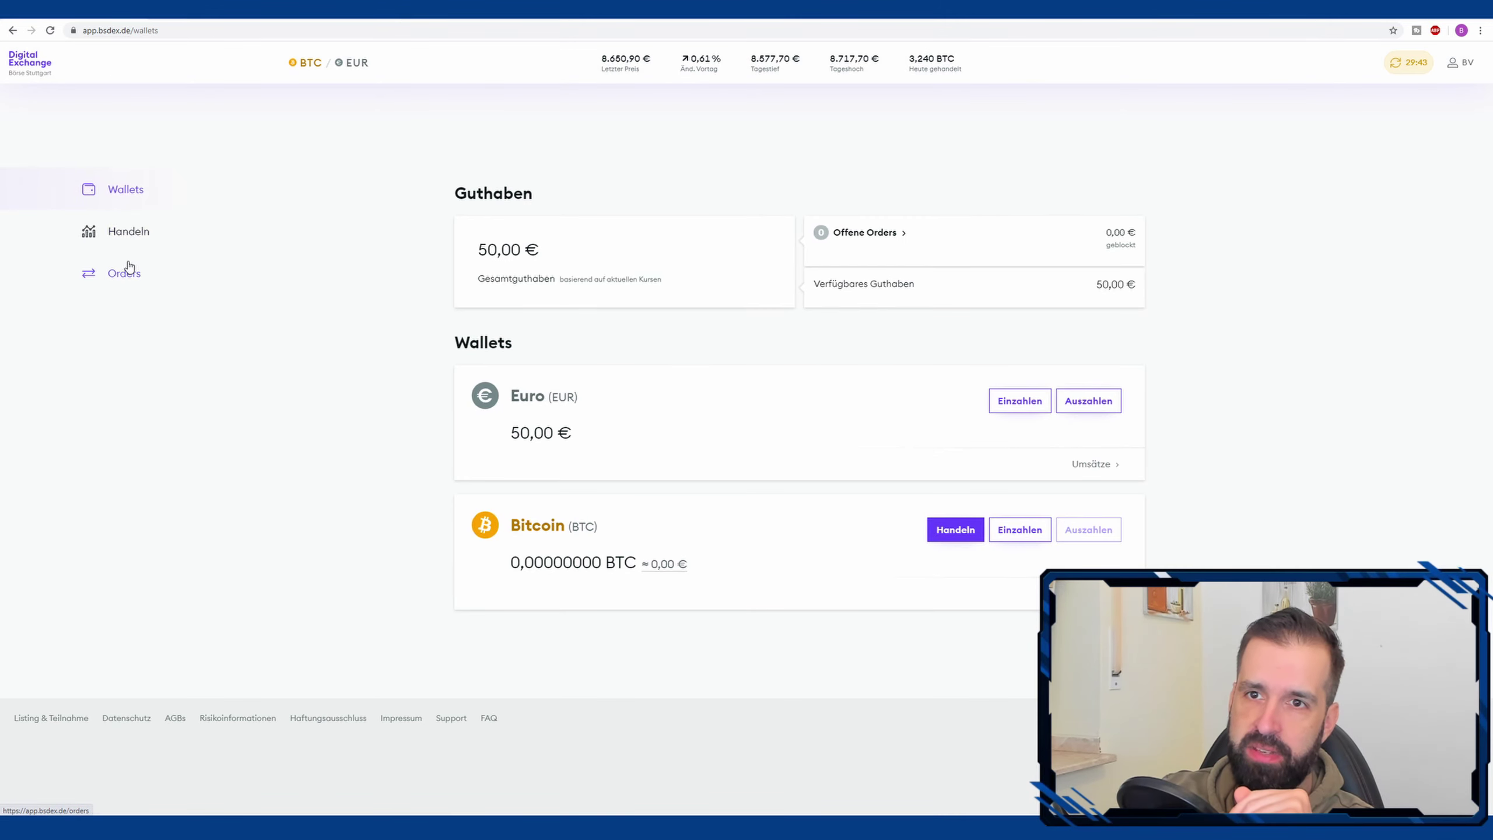
{"action": "left_click", "coordinate": [131, 243]}
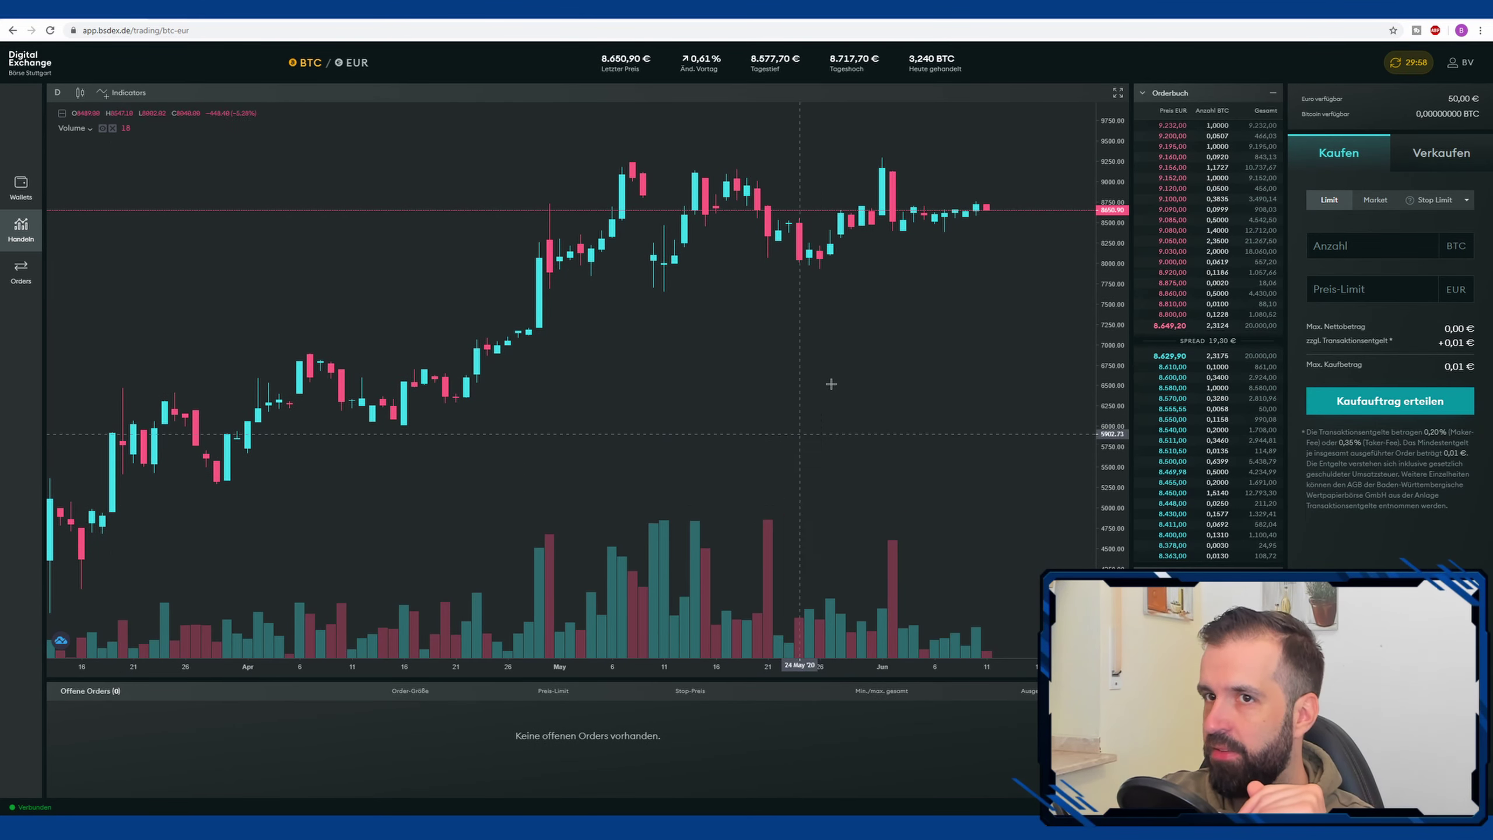
{"action": "left_click", "coordinate": [59, 92]}
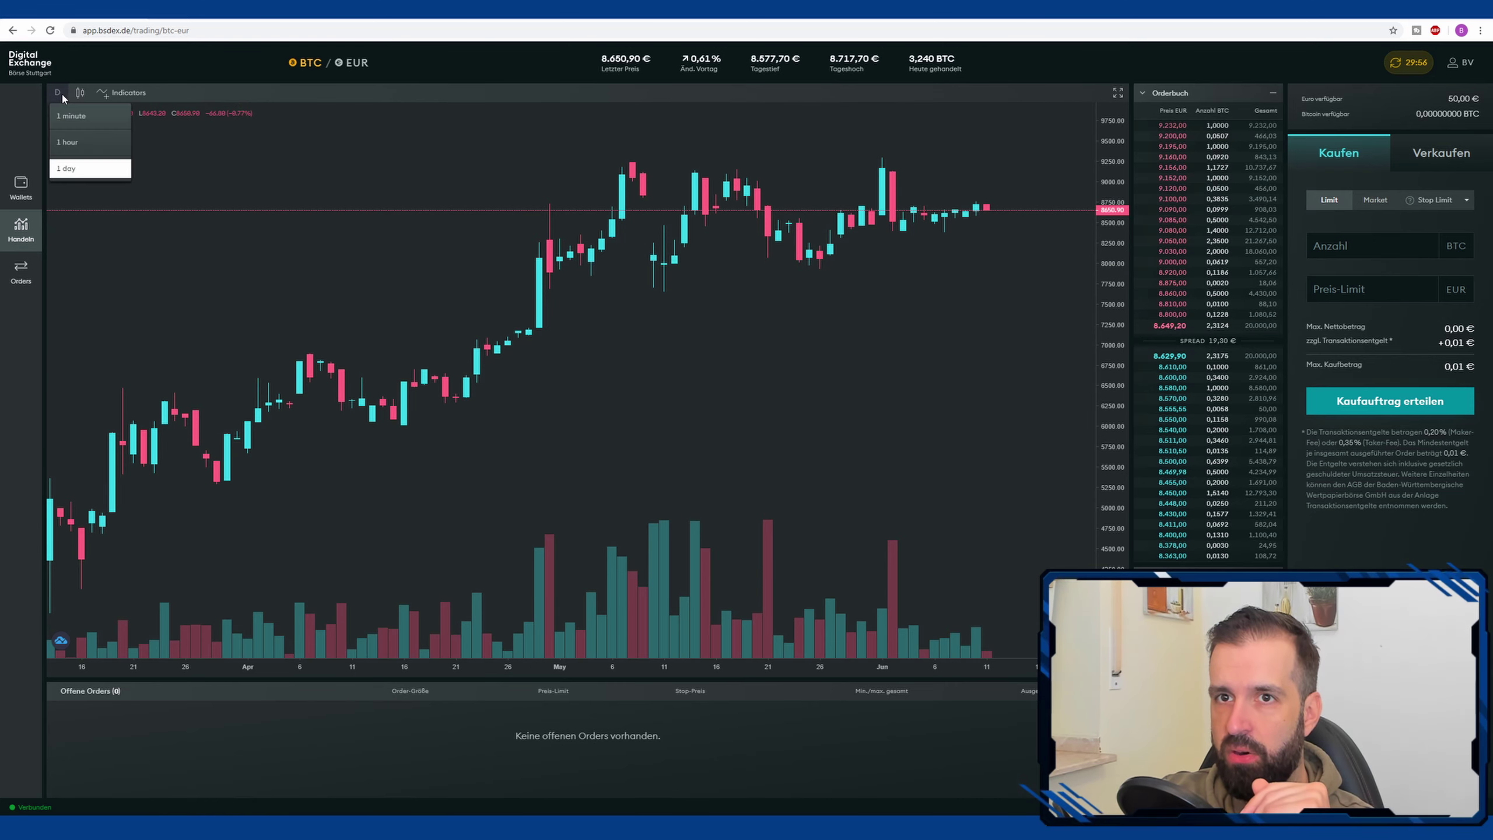
{"action": "left_click", "coordinate": [121, 92]}
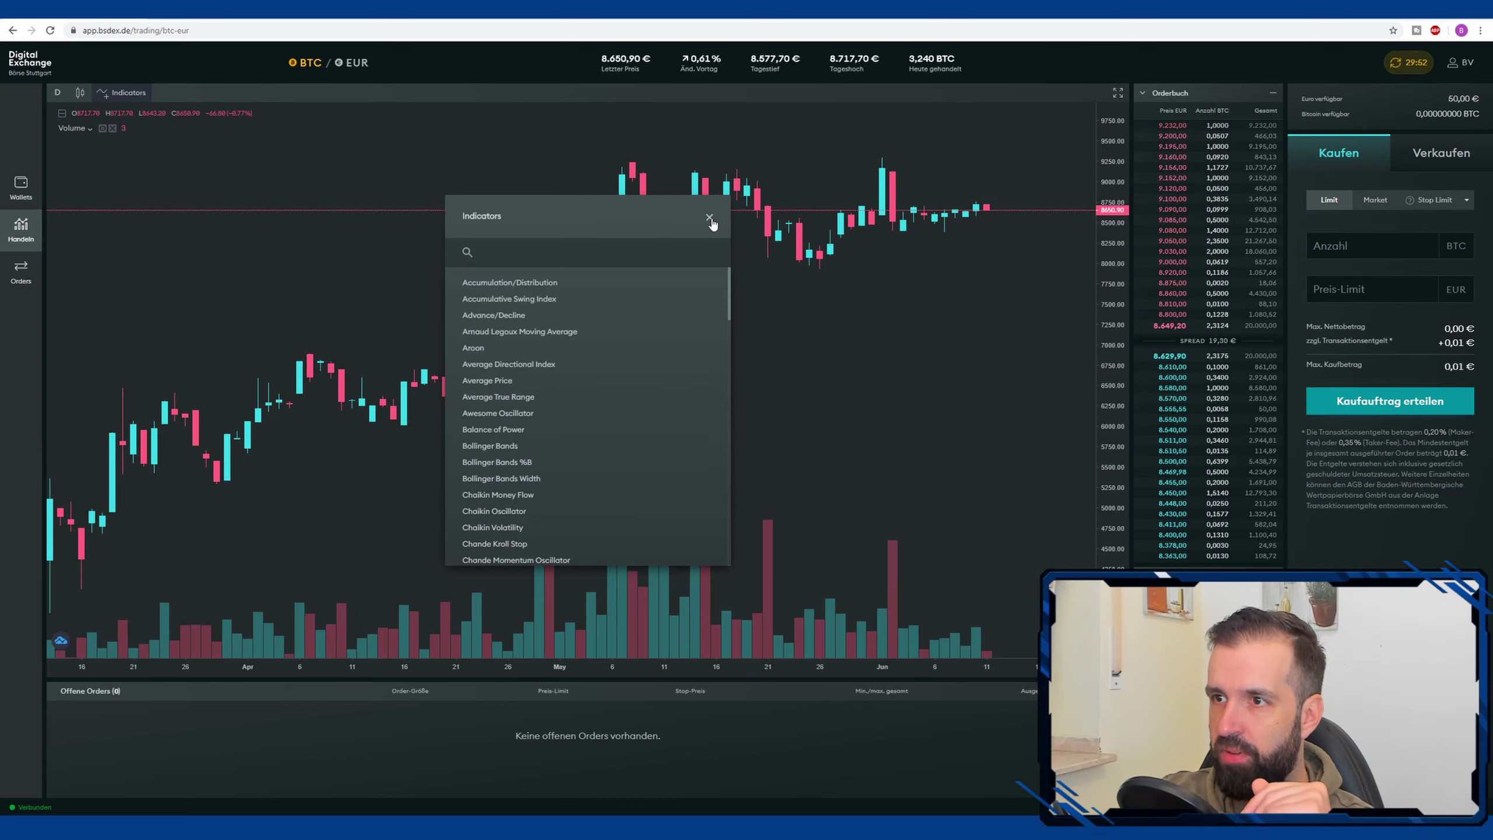
{"action": "left_click", "coordinate": [709, 219]}
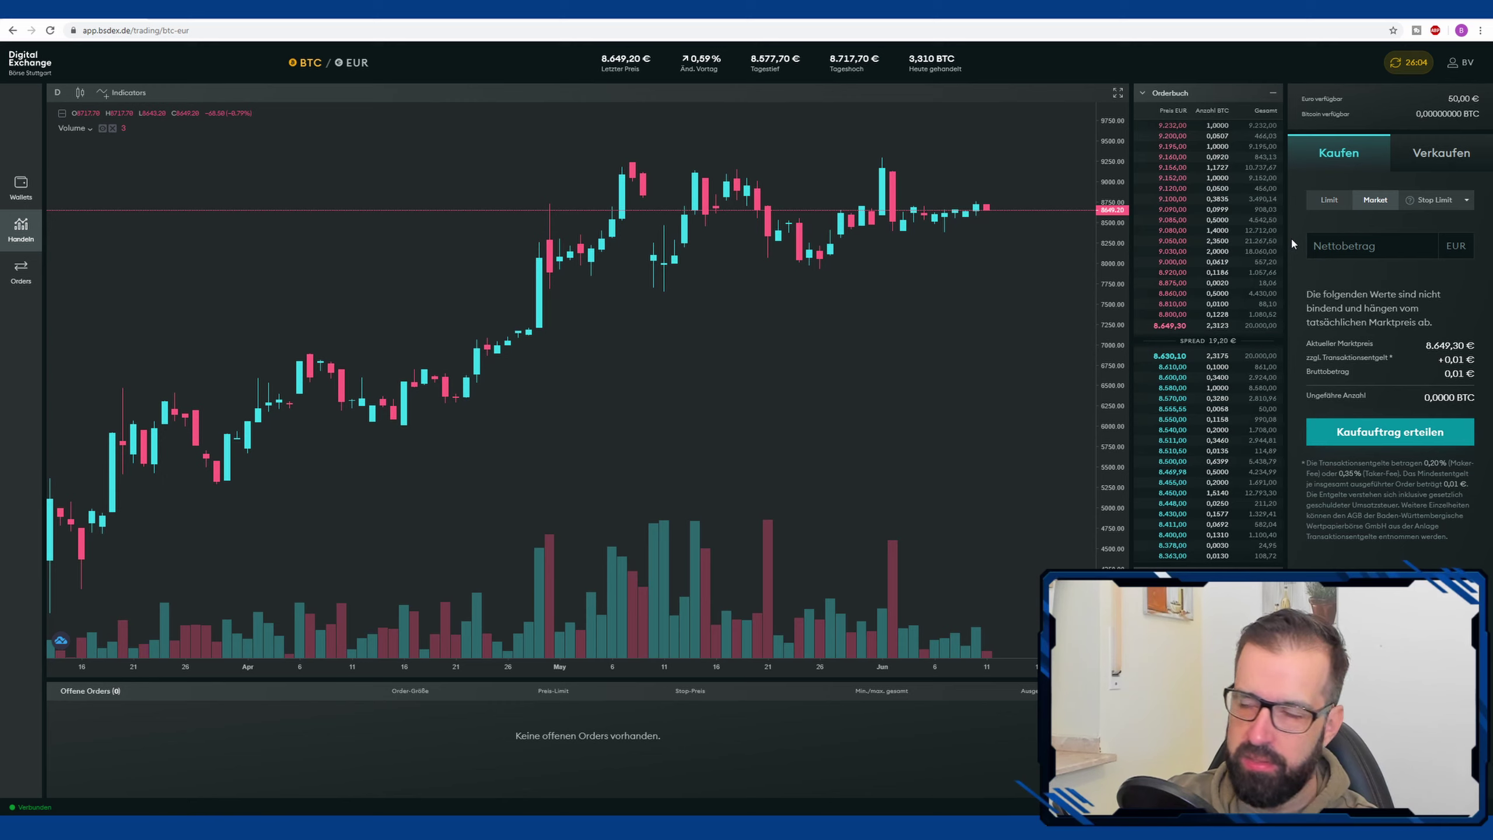
- Preview the fees of a Bitcoin market buy for net amounts of 50 EUR and 1000 EUR
{"action": "left_click", "coordinate": [1388, 251]}
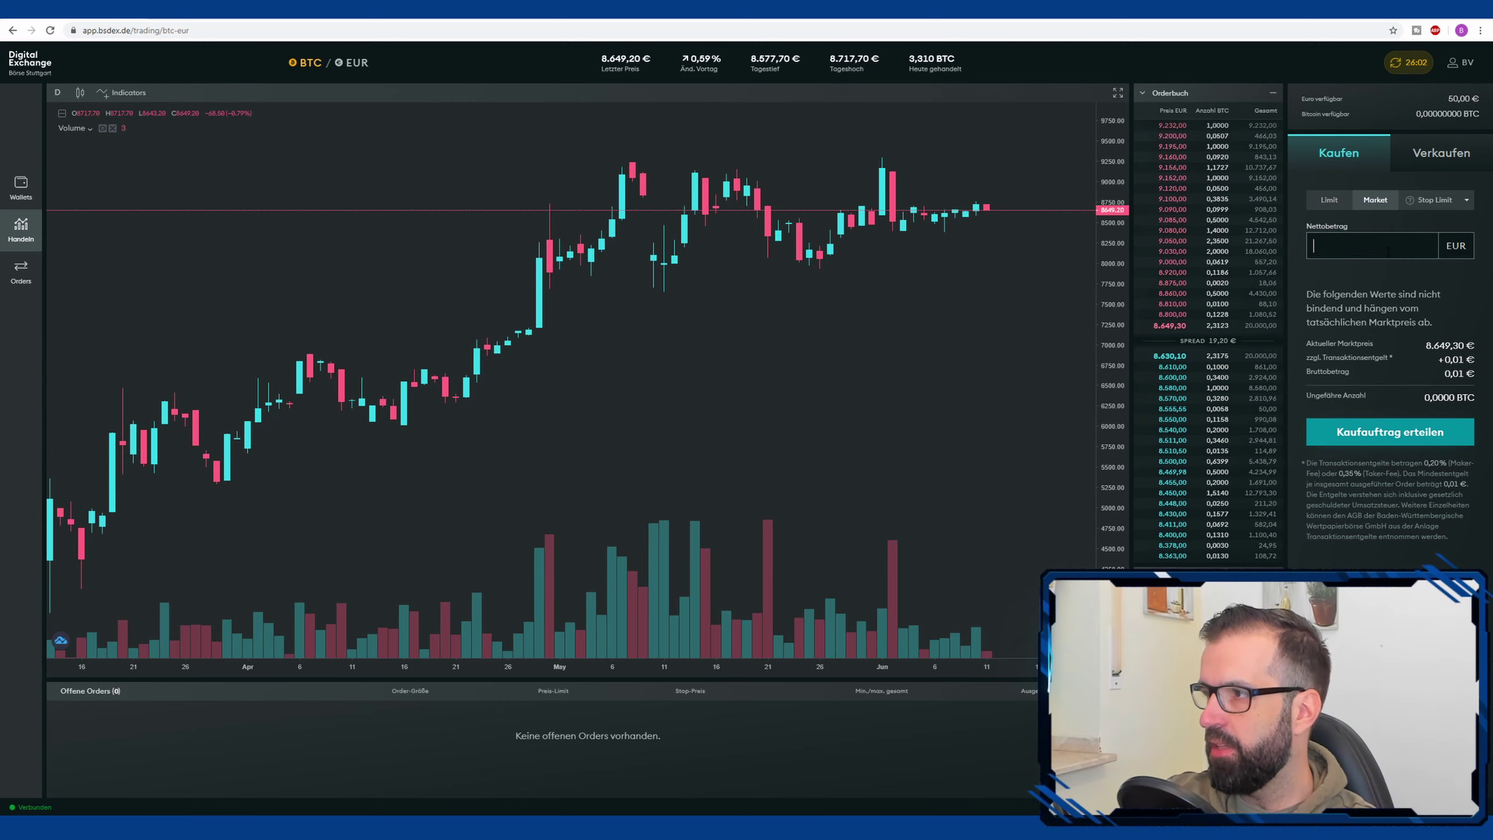
{"action": "type", "text": "50"}
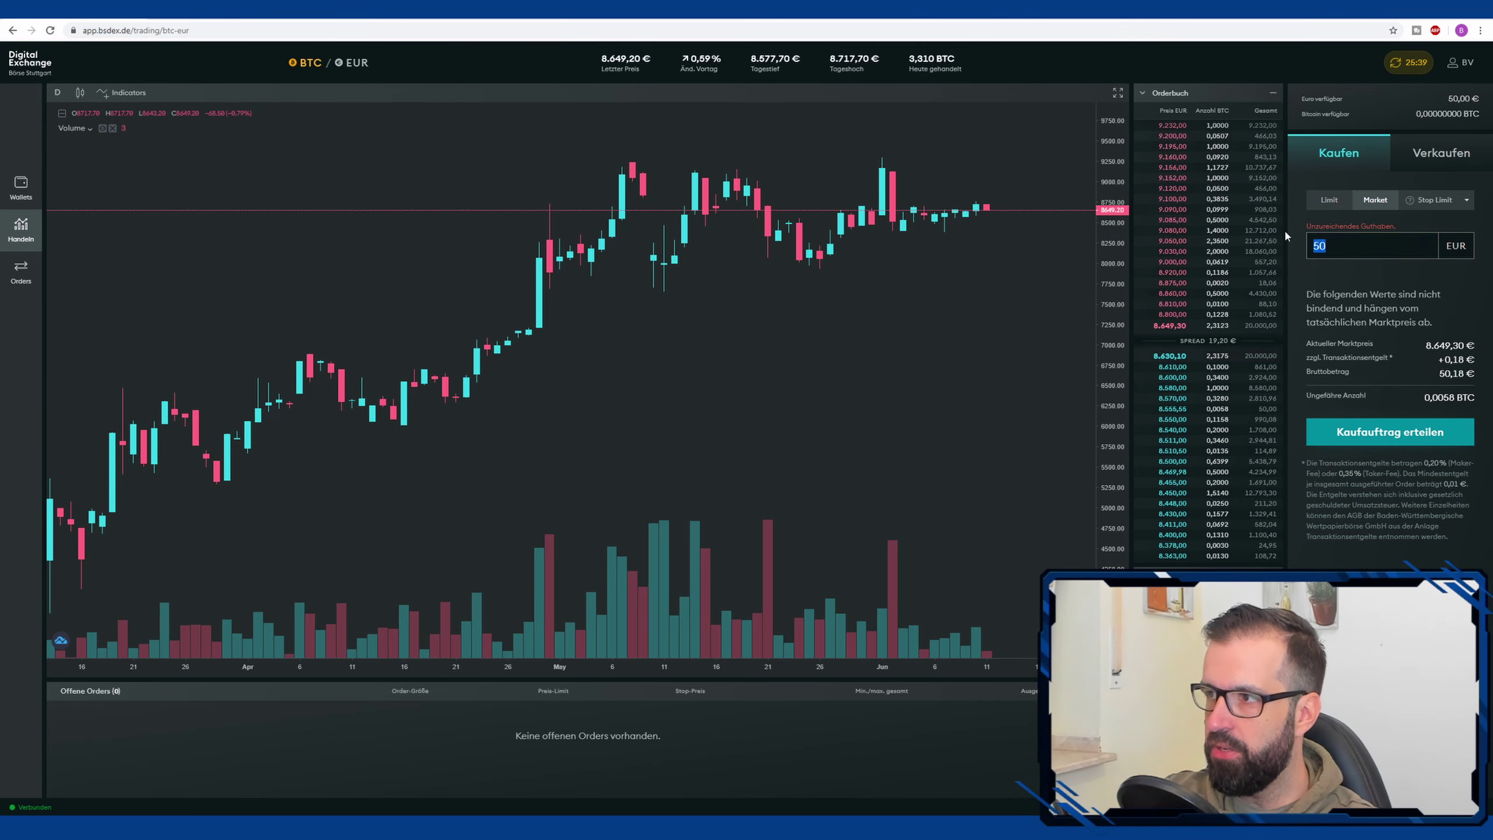
{"action": "double_click", "coordinate": [1326, 246]}
{"action": "type", "text": "1000"}
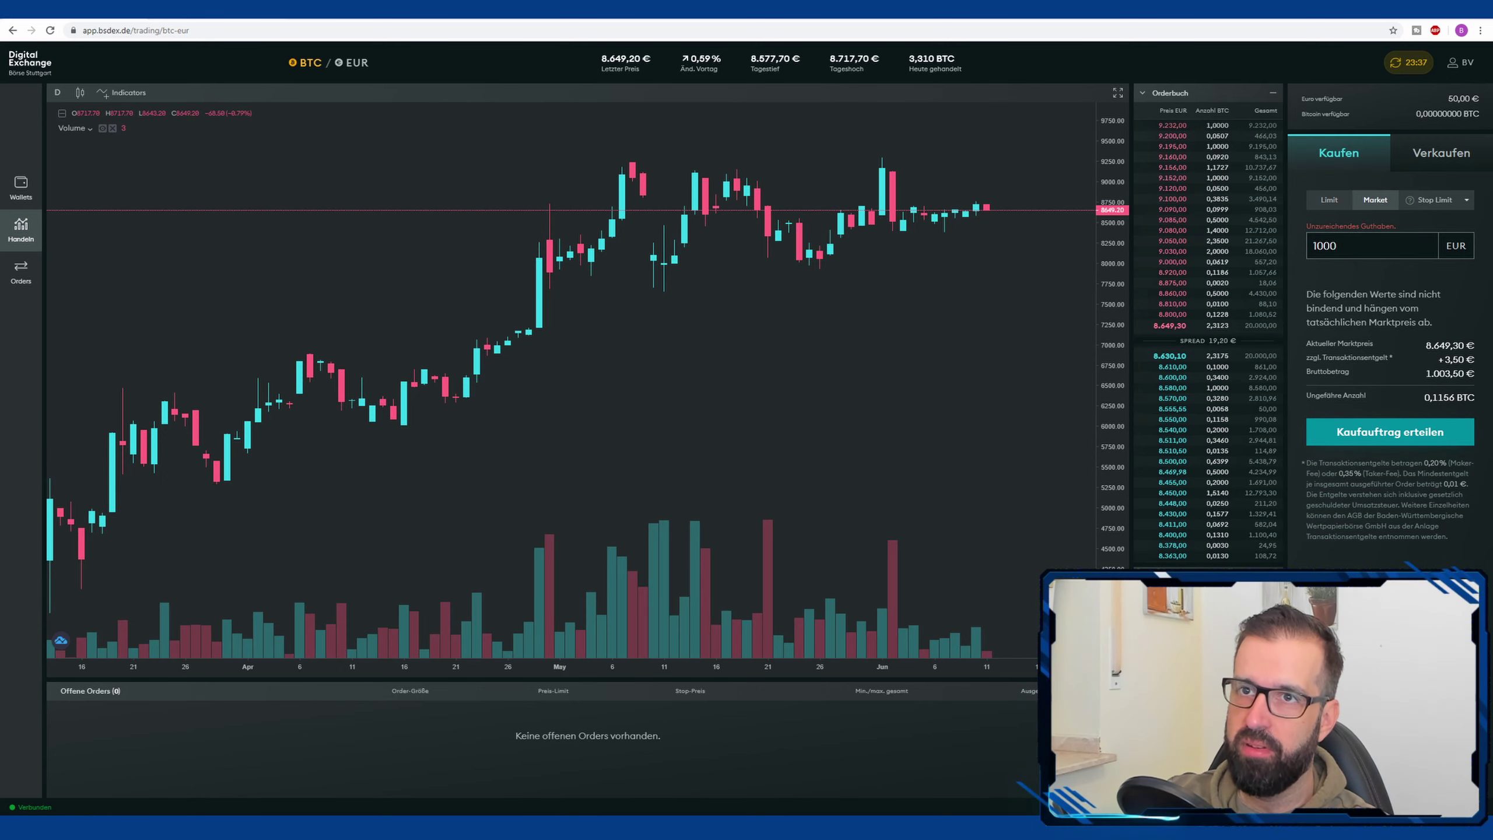
- Switch to Coinbase Pro and preview the fee of a 1000 EUR Bitcoin market buy
{"action": "key", "text": "ctrl+Tab"}
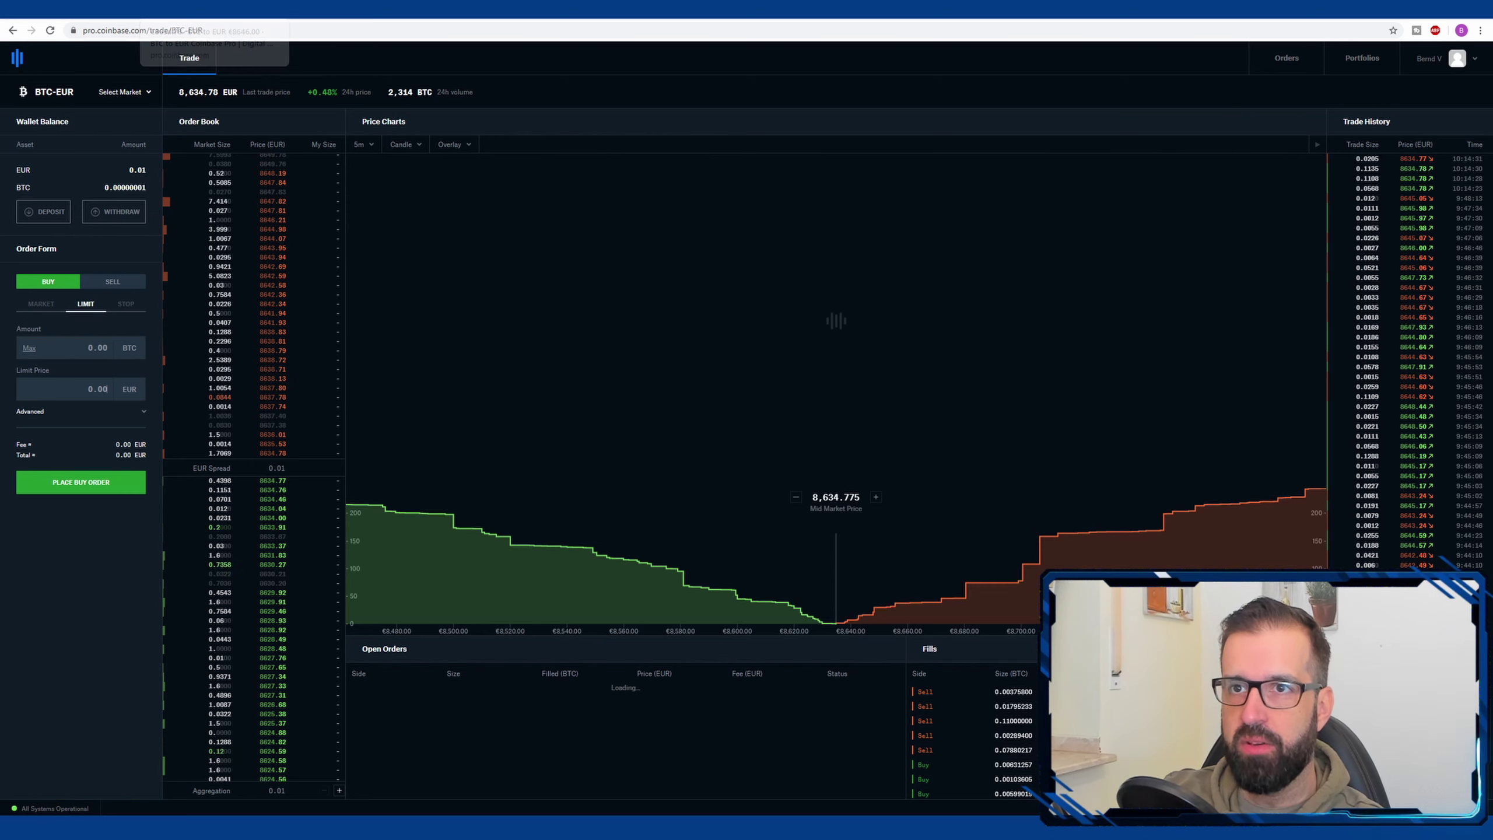
{"action": "left_click", "coordinate": [61, 305]}
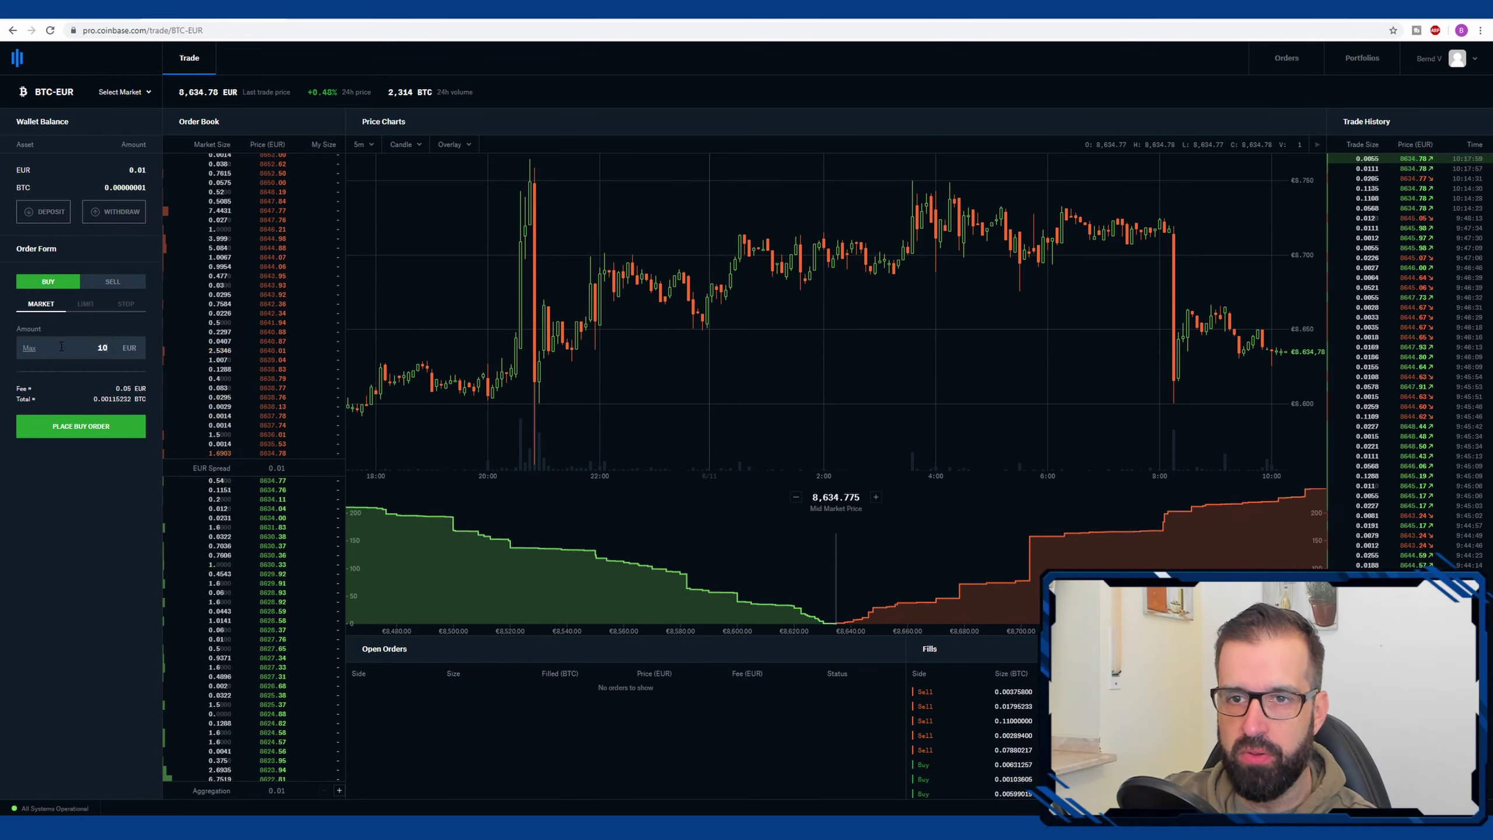
{"action": "type", "text": "000"}
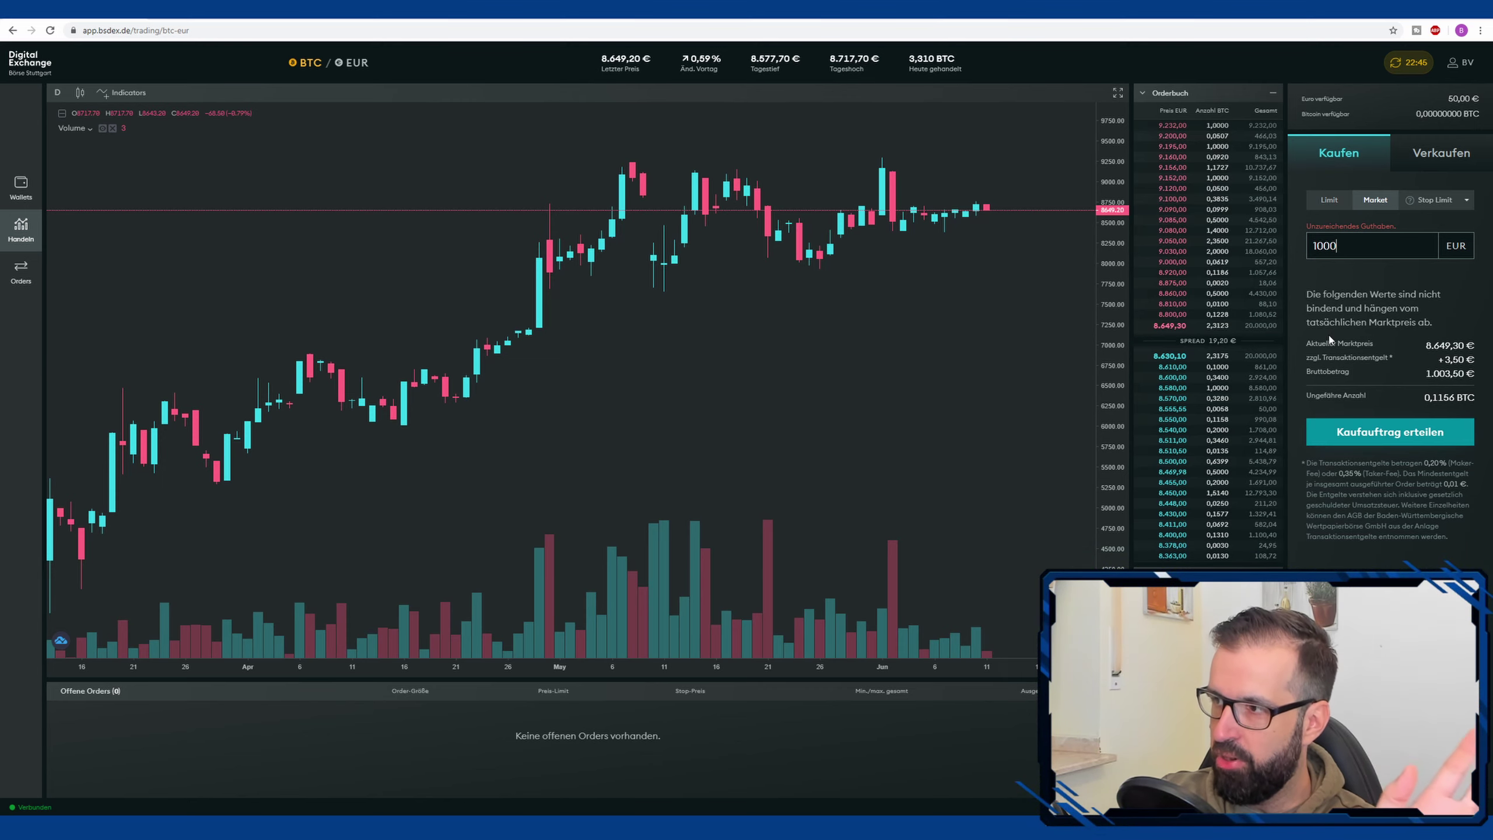
- Compare the fees of a 50 EUR Bitcoin market buy on BSDEX and on Coinbase Pro
{"action": "key", "text": "ctrl+a"}
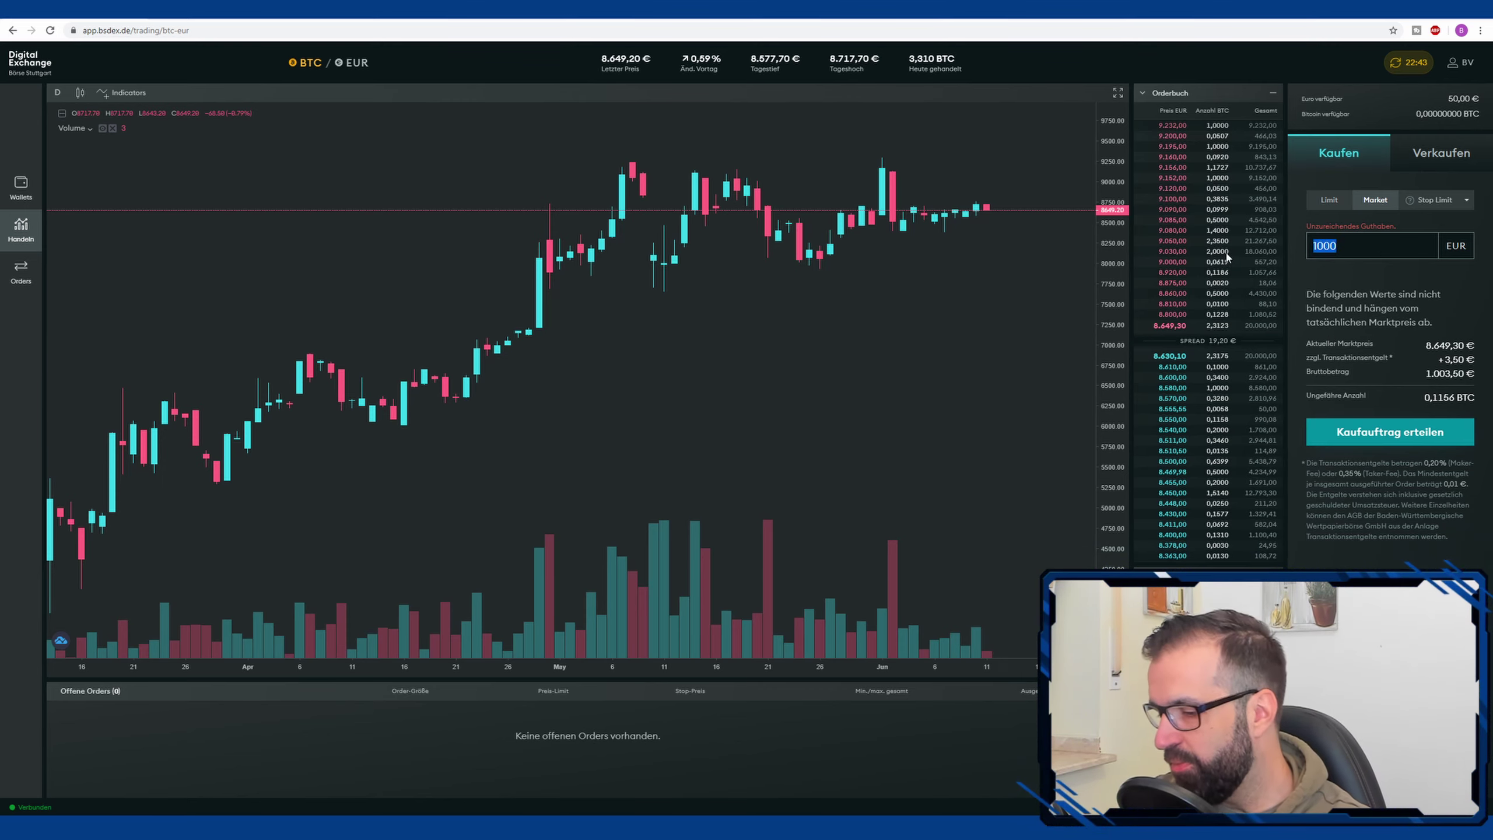
{"action": "type", "text": "50"}
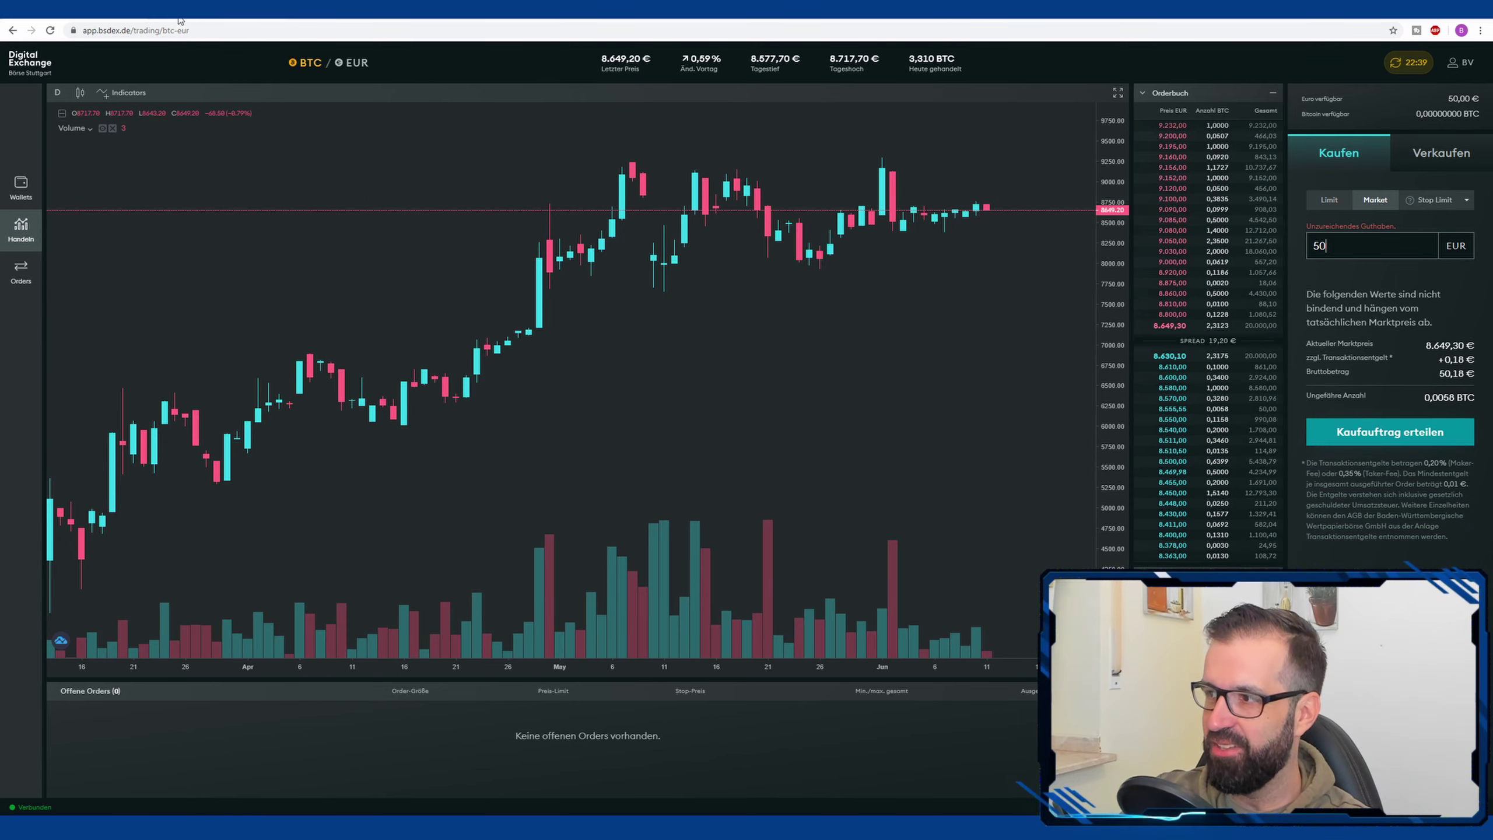
{"action": "left_click", "coordinate": [181, 17]}
{"action": "double_click", "coordinate": [94, 348]}
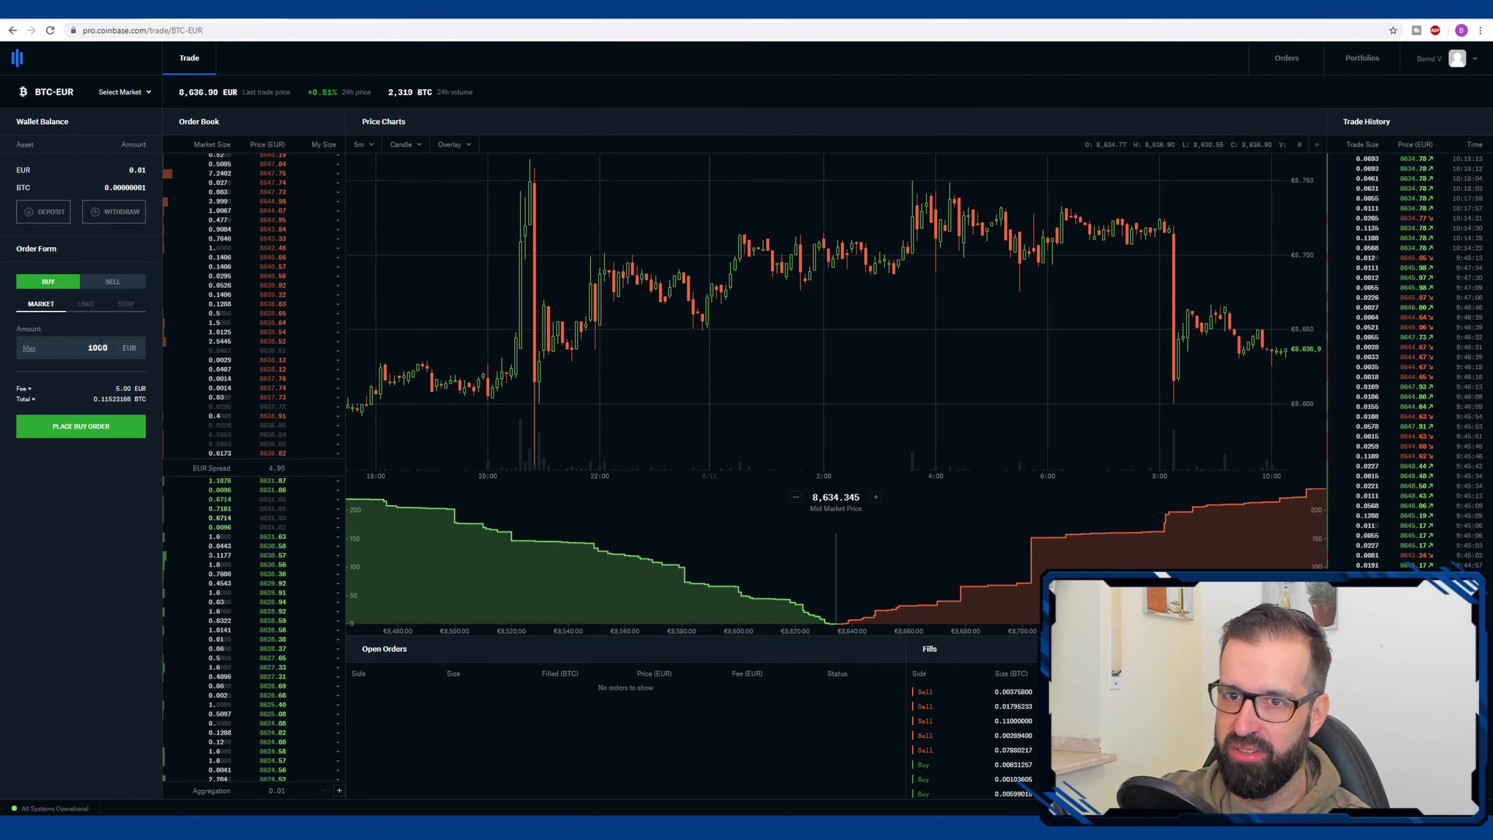
{"action": "type", "text": "50"}
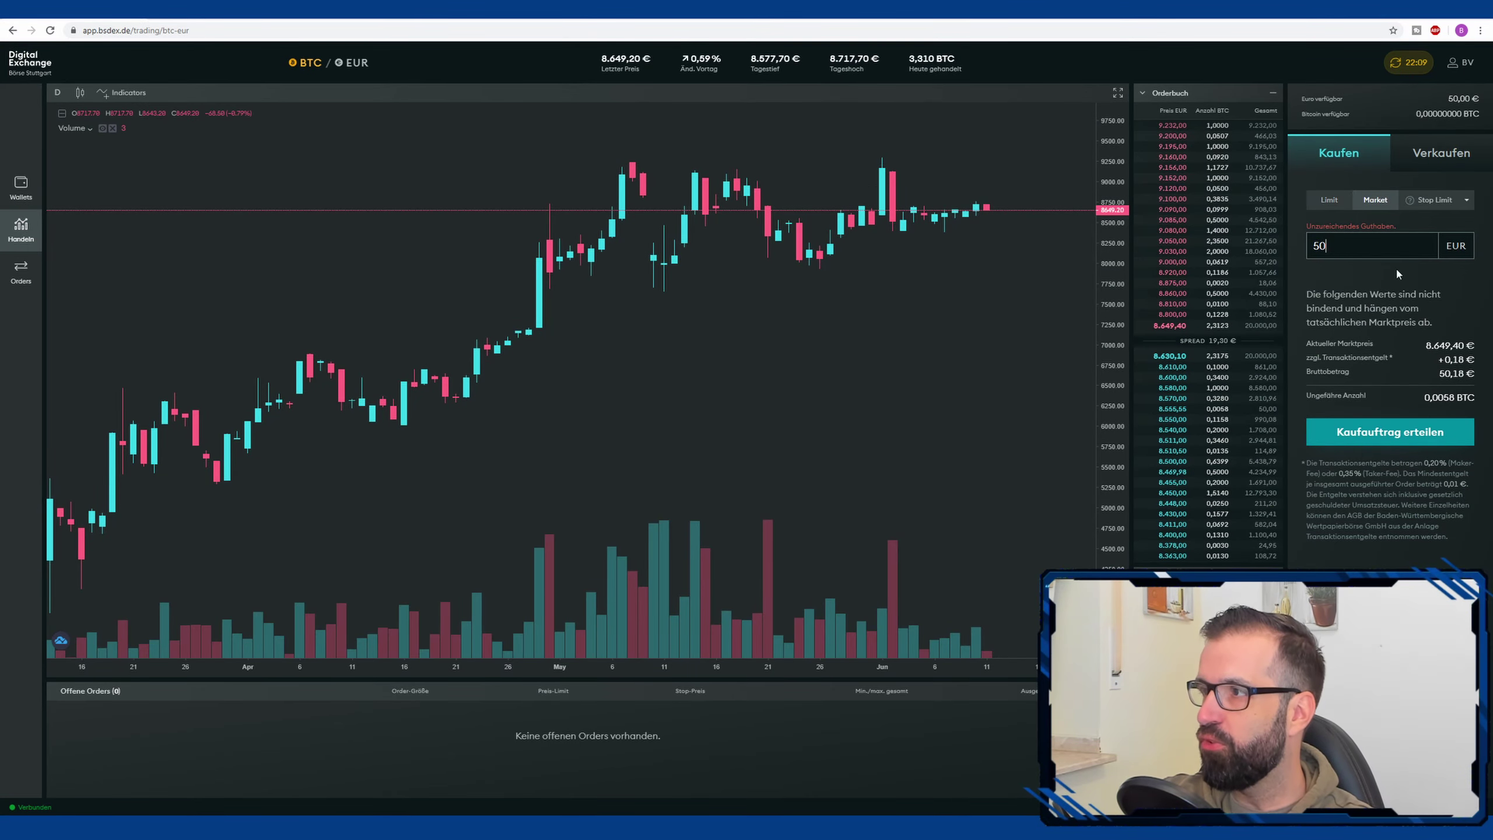
- Clear the market buy amount on BSDEX and view the Stop Limit order form, acknowledging the stop order information
{"action": "left_click_drag", "start_coordinate": [1382, 254], "coordinate": [1271, 259]}
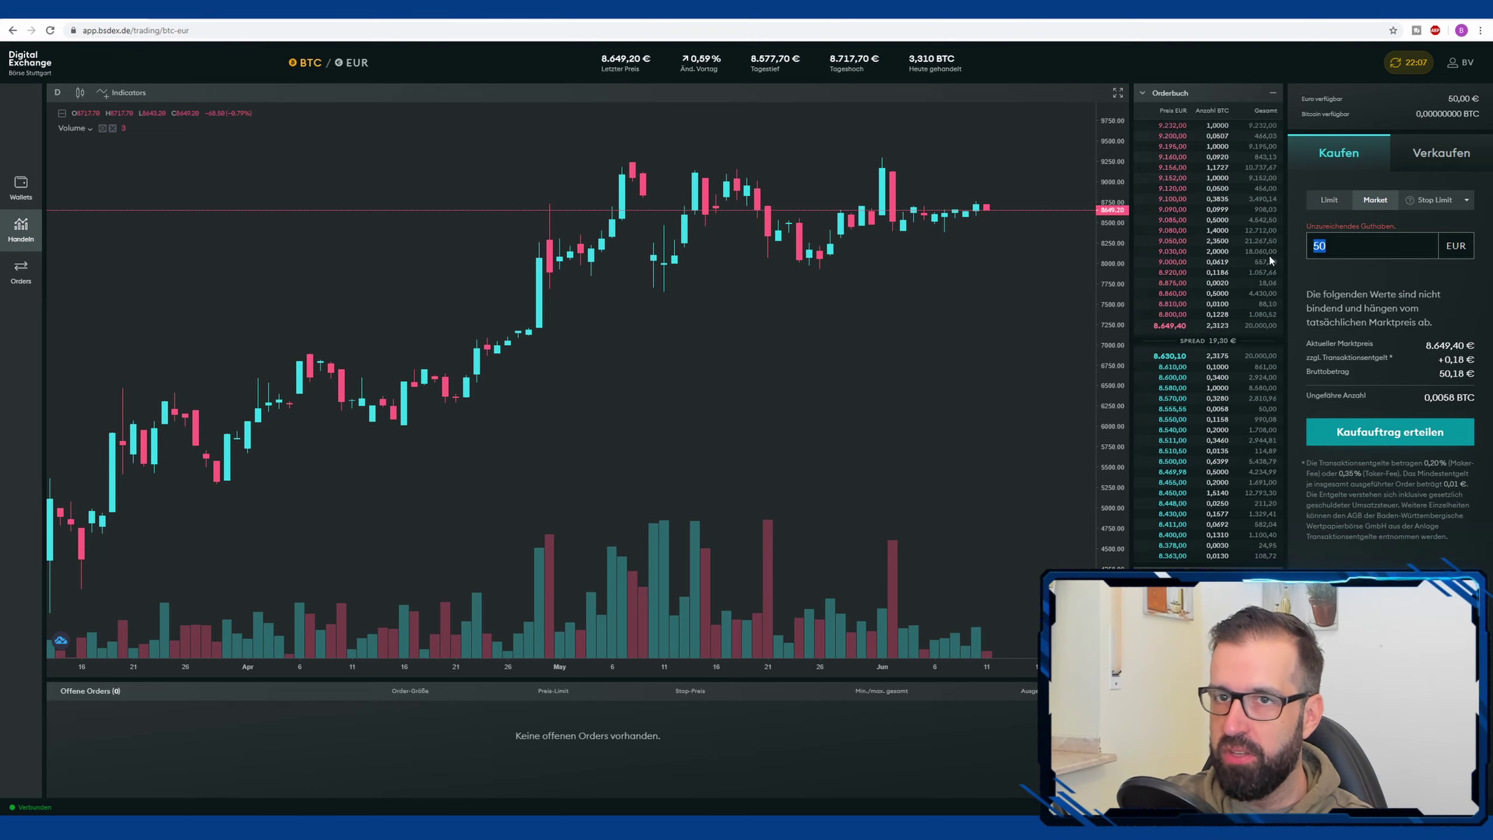
{"action": "key", "text": "BackSpace"}
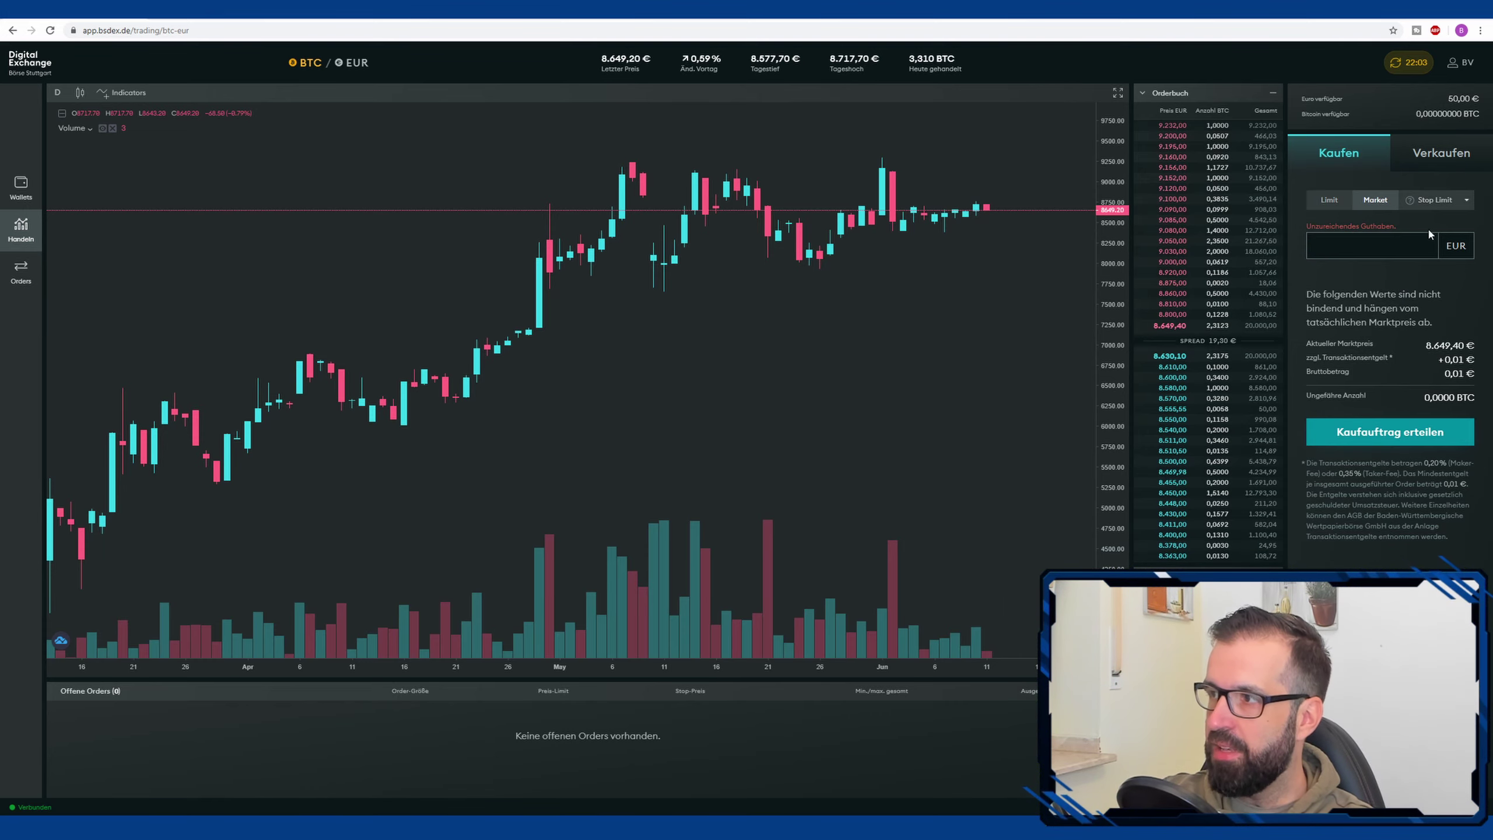
{"action": "left_click", "coordinate": [1427, 207]}
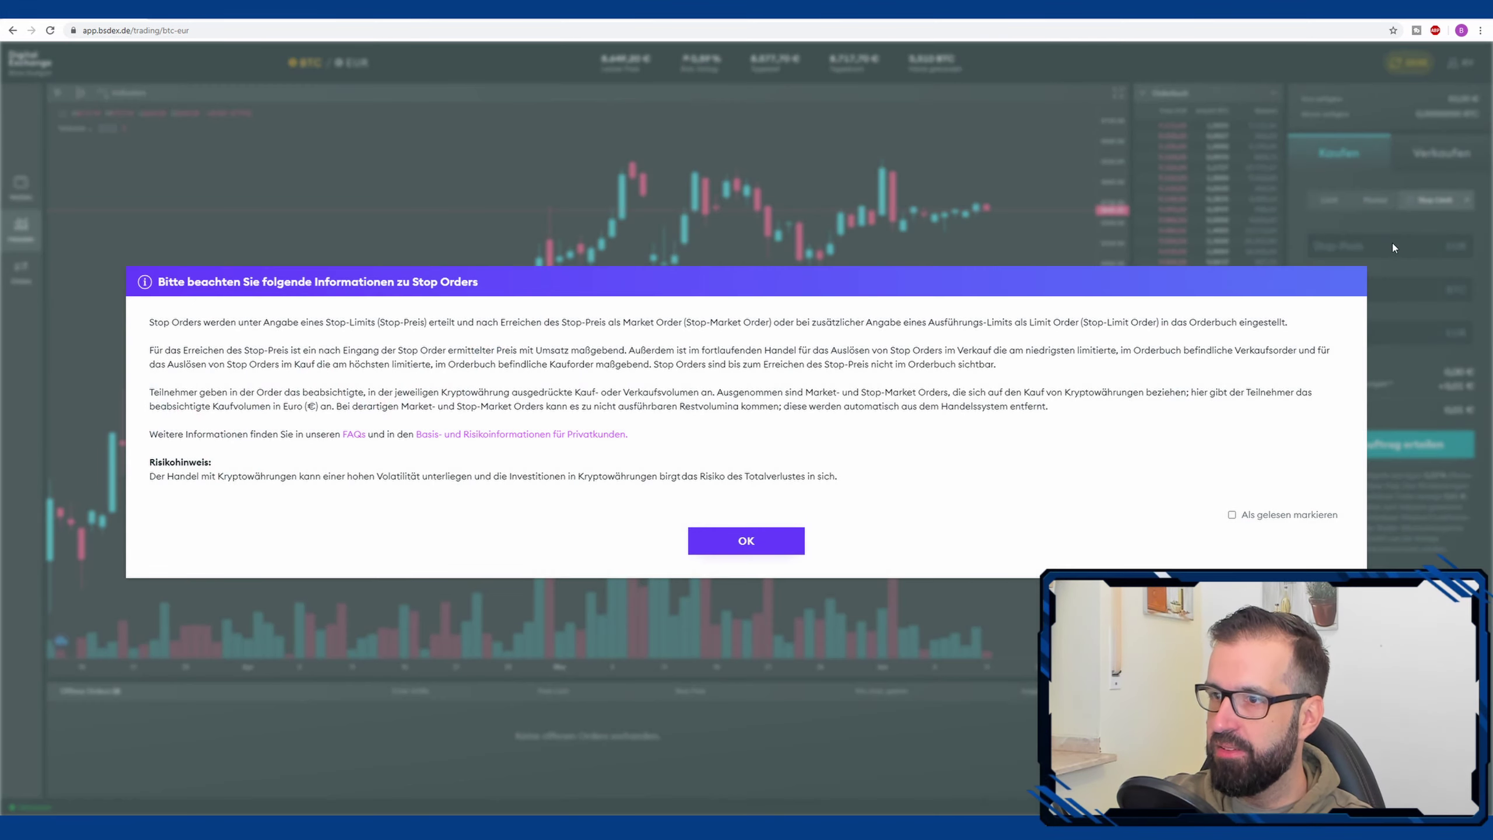
{"action": "left_click", "coordinate": [771, 549]}
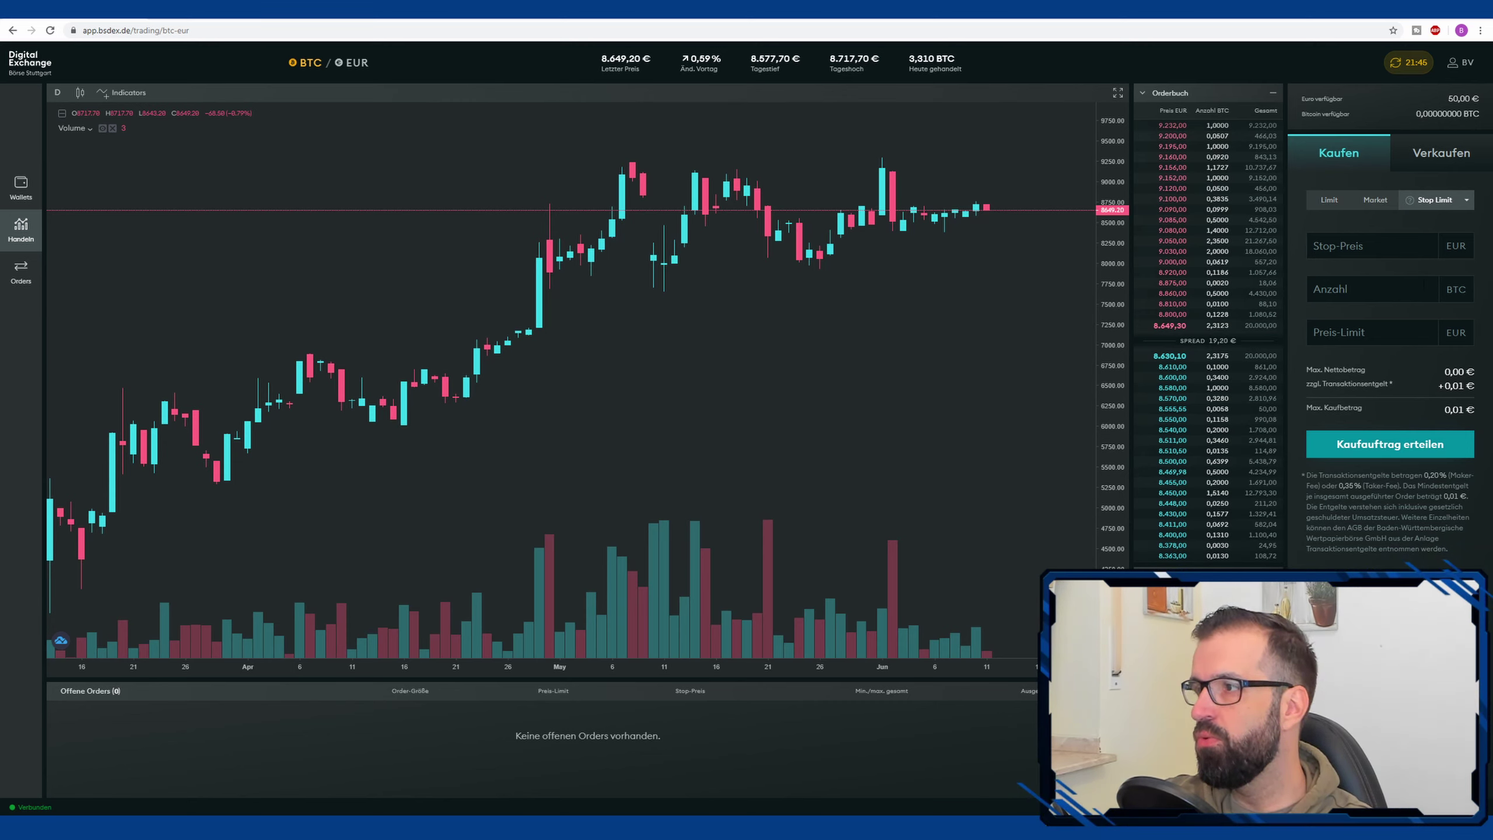
- Place a Bitcoin market buy order with a net amount of 49,82 EUR
{"action": "left_click", "coordinate": [1375, 201]}
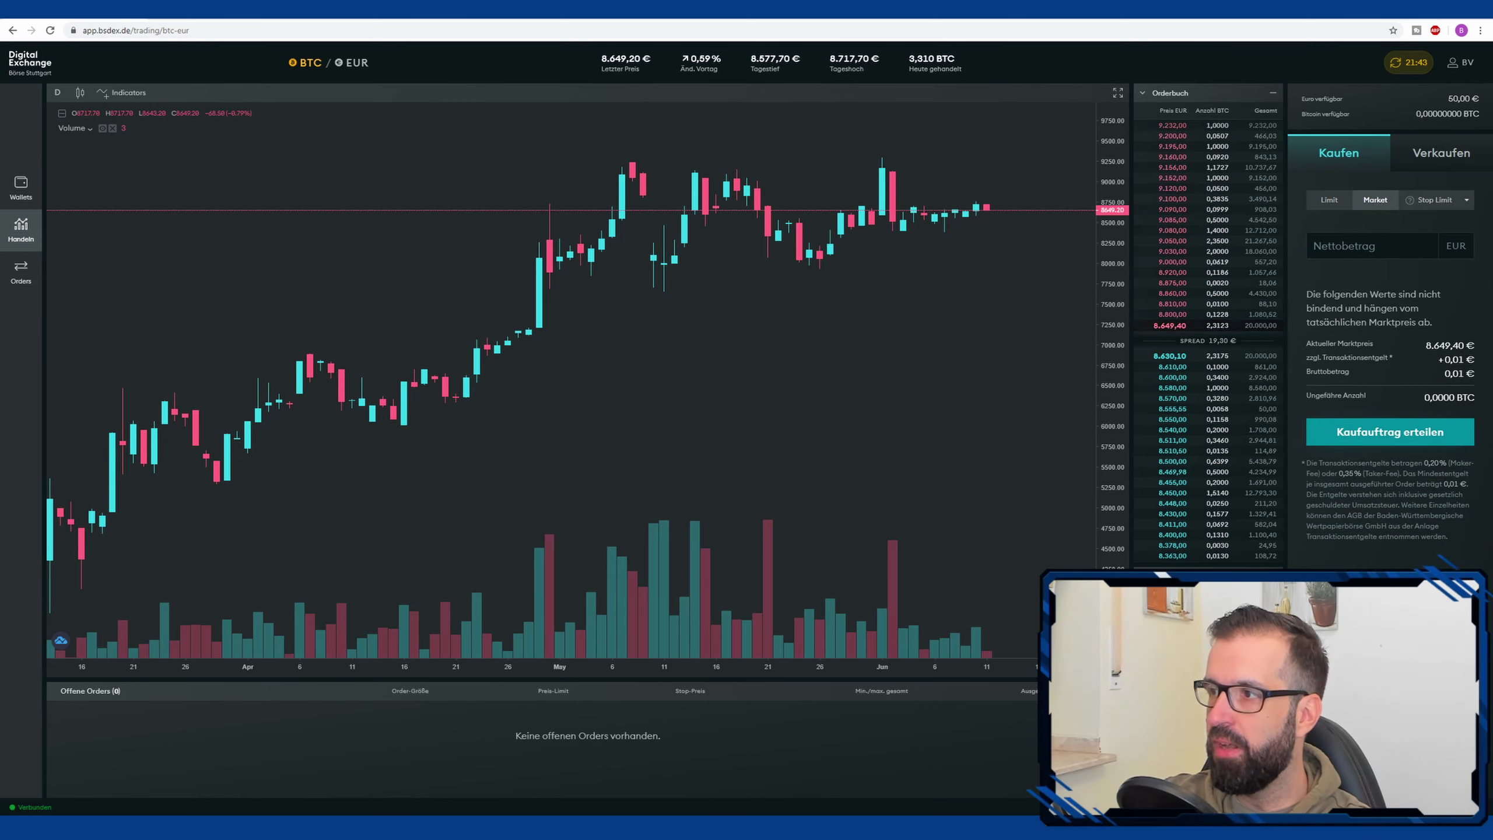
{"action": "left_click", "coordinate": [1379, 250]}
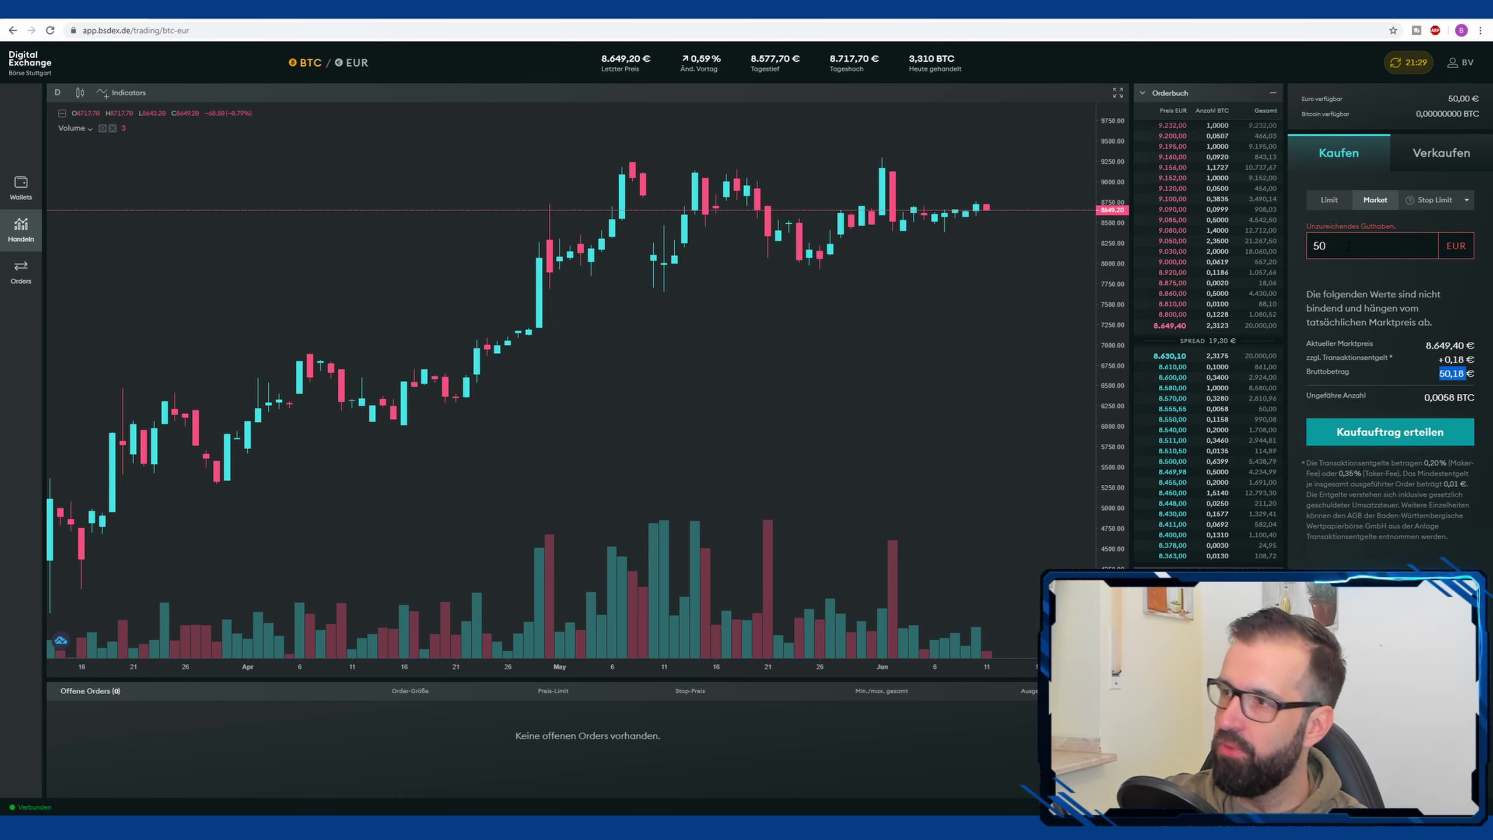
{"action": "key", "text": "BackSpace"}
{"action": "key", "text": "BackSpace"}
{"action": "type", "text": "49"}
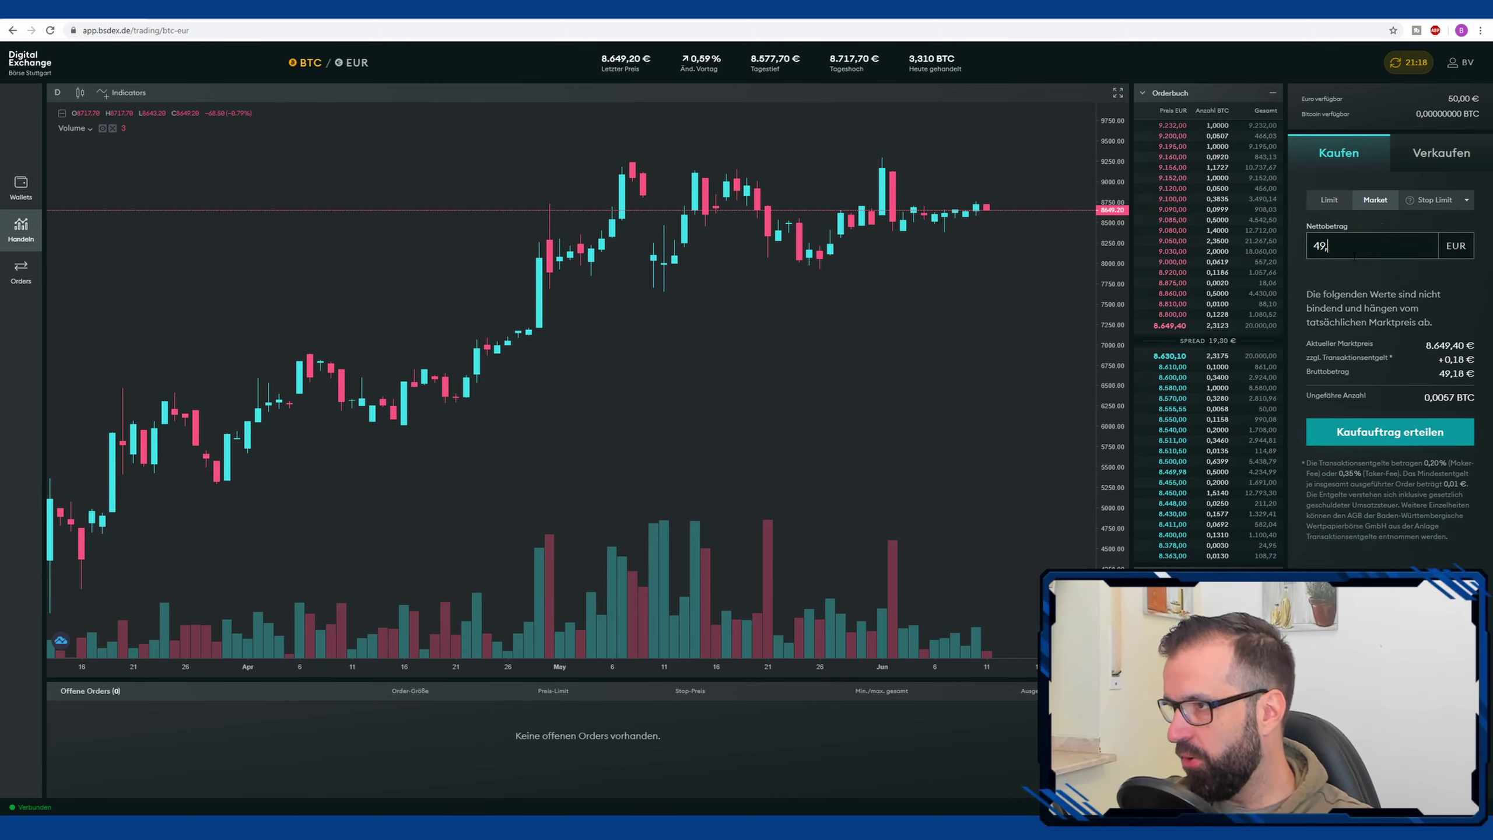
{"action": "type", "text": ",82"}
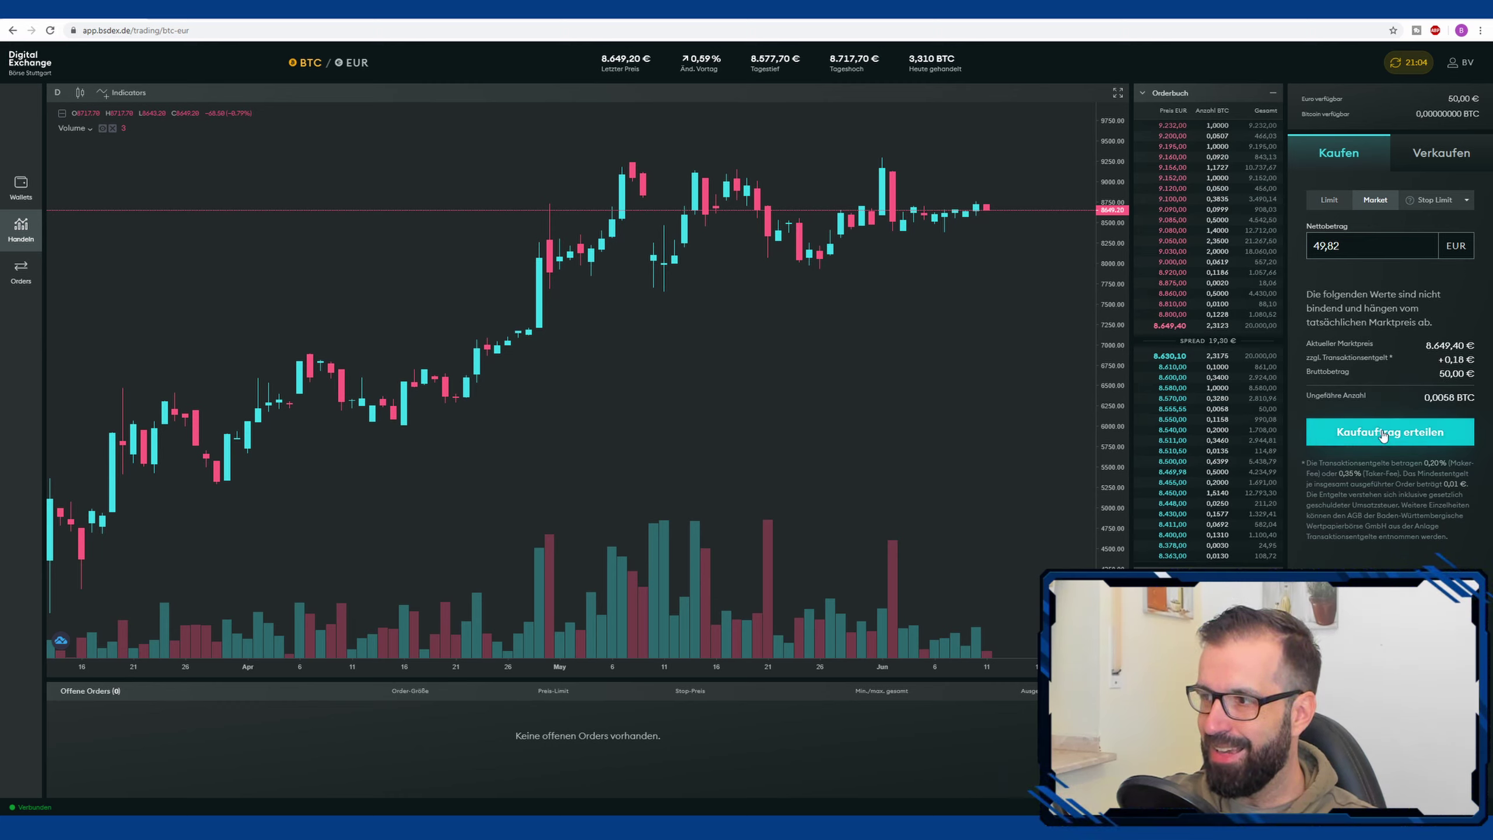
{"action": "key", "text": "Return"}
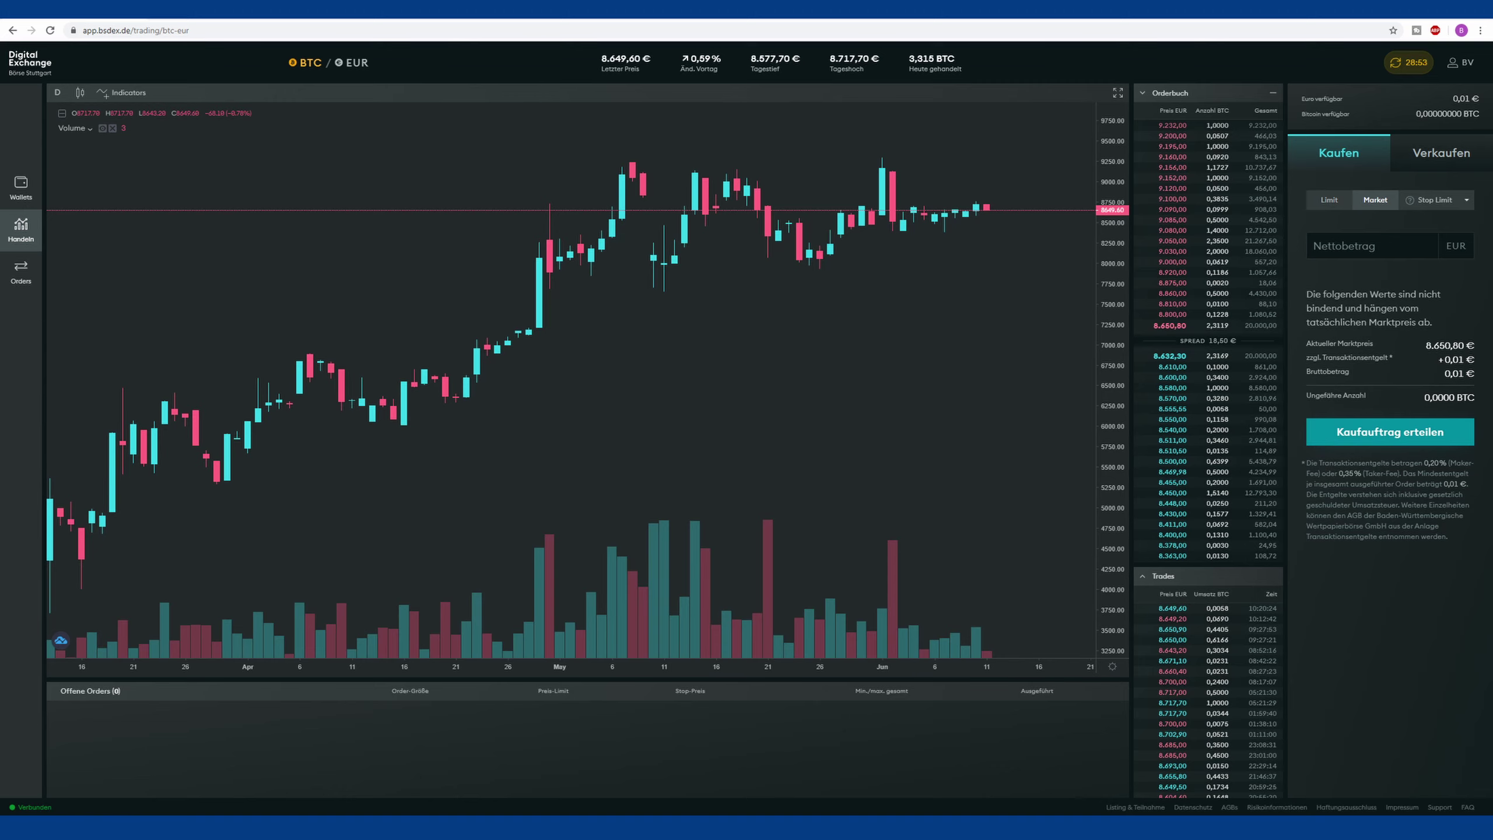
- Check the executed market buy in the orders list and the Bitcoin balance in the wallets overview
{"action": "left_click_drag", "start_coordinate": [1209, 707], "coordinate": [1235, 704]}
{"action": "left_click", "coordinate": [18, 269]}
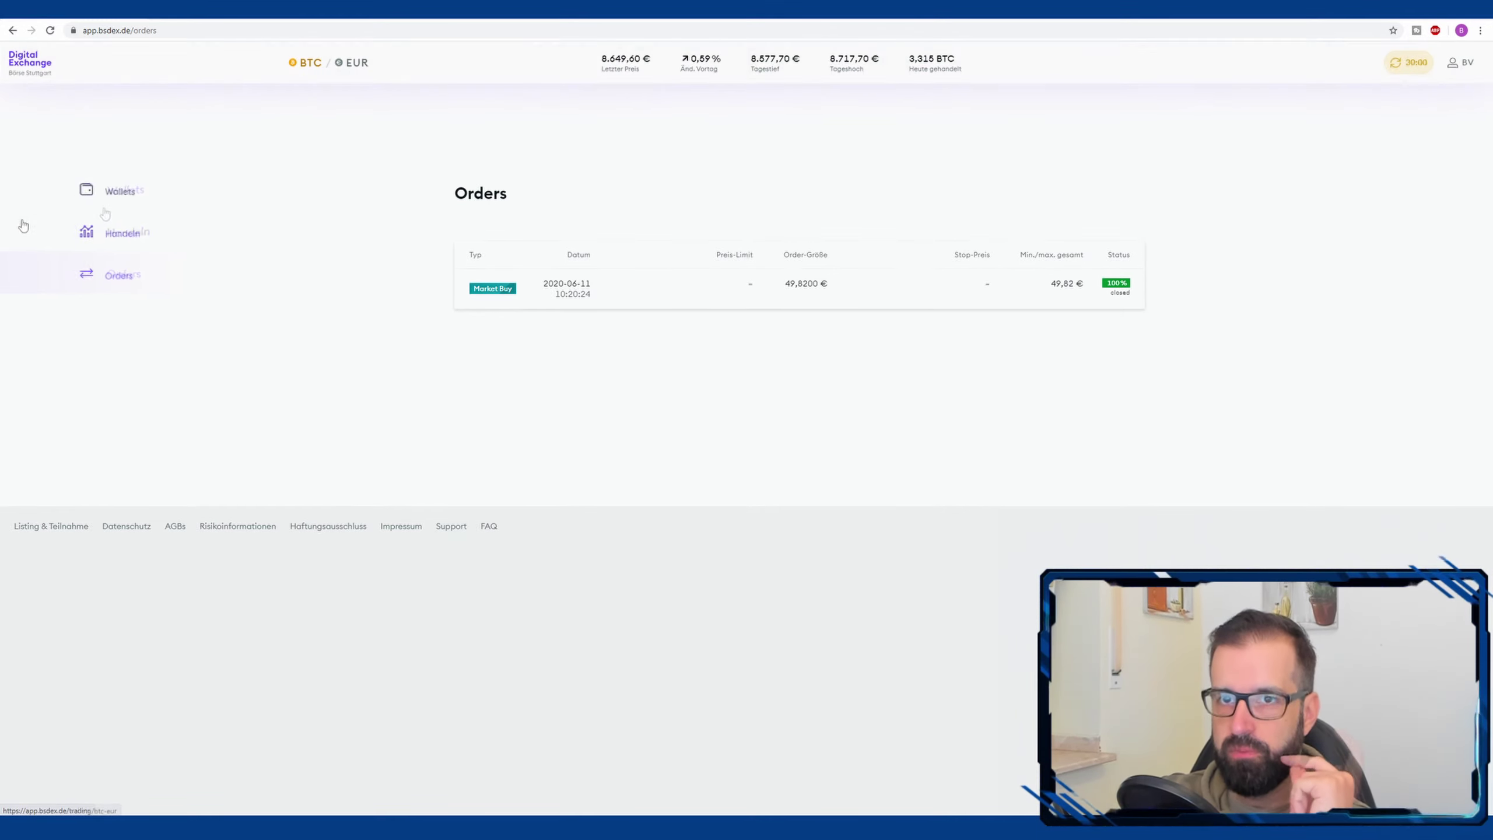
{"action": "left_click", "coordinate": [136, 190]}
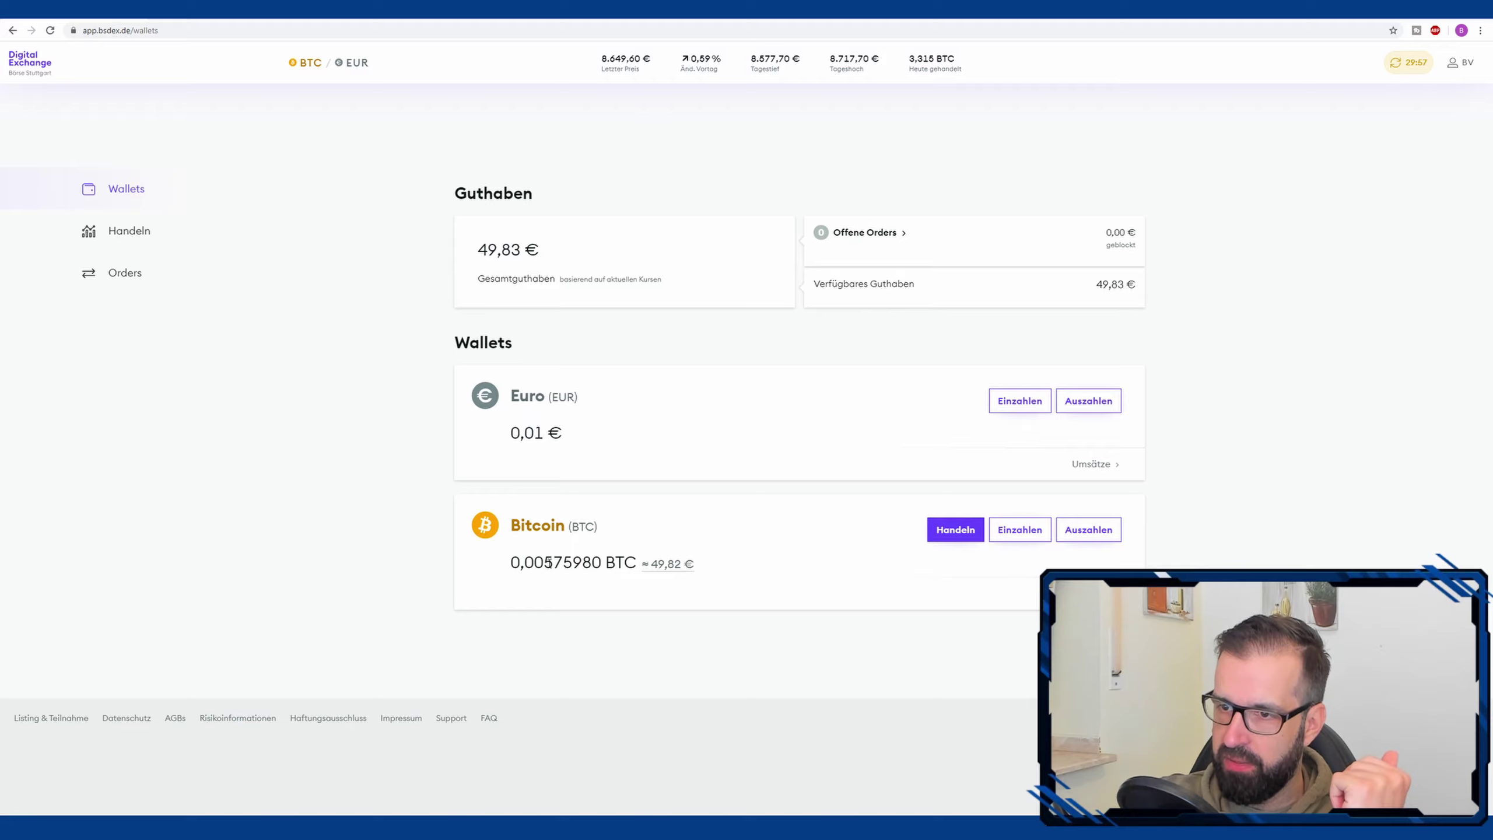
{"action": "left_click_drag", "start_coordinate": [546, 562], "coordinate": [638, 564]}
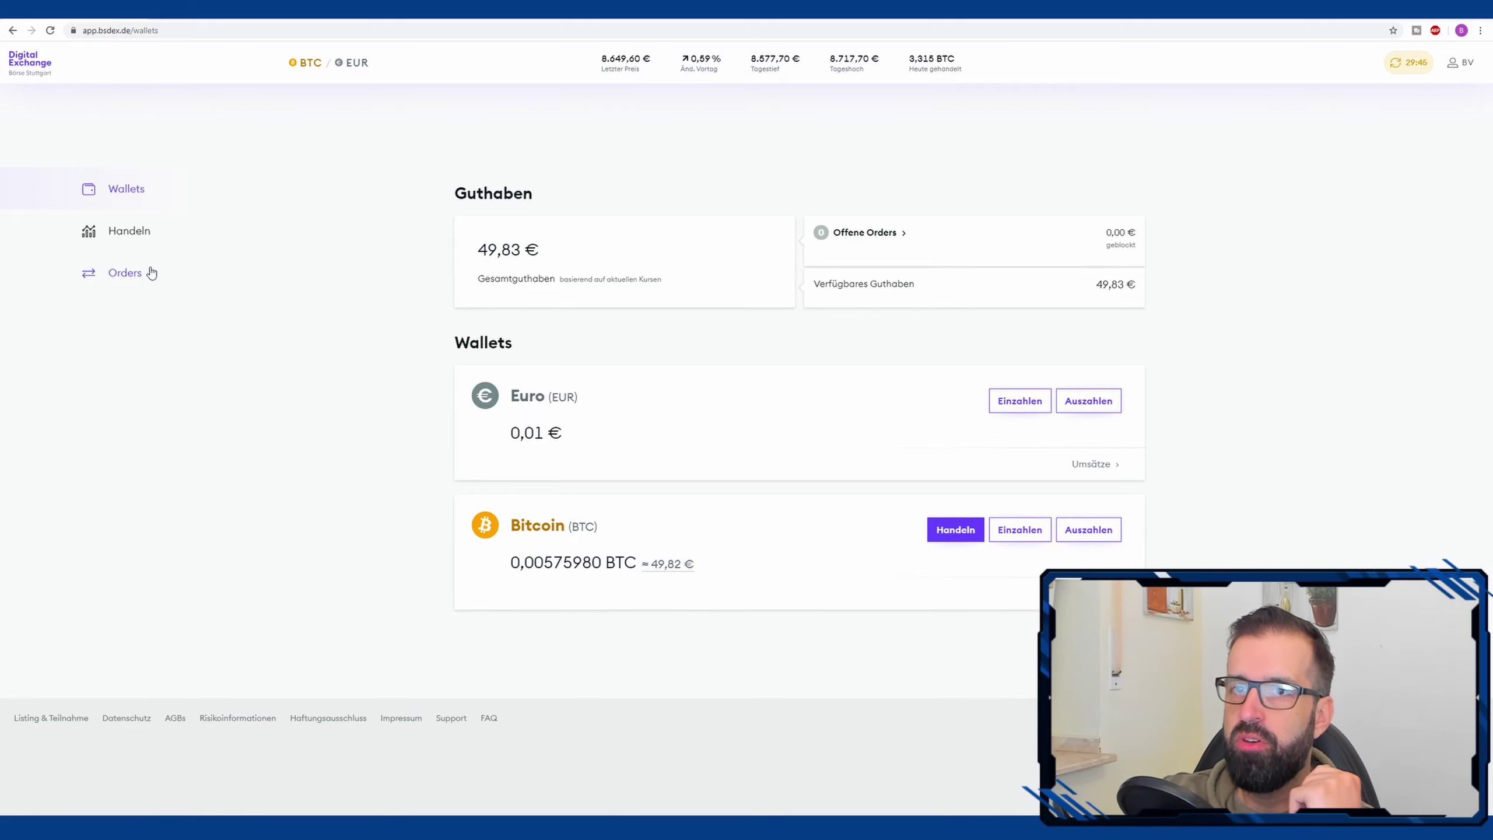
- Preview a Bitcoin market sell order for 0,00575980 BTC and return to the wallets overview without submitting it
{"action": "left_click", "coordinate": [141, 250]}
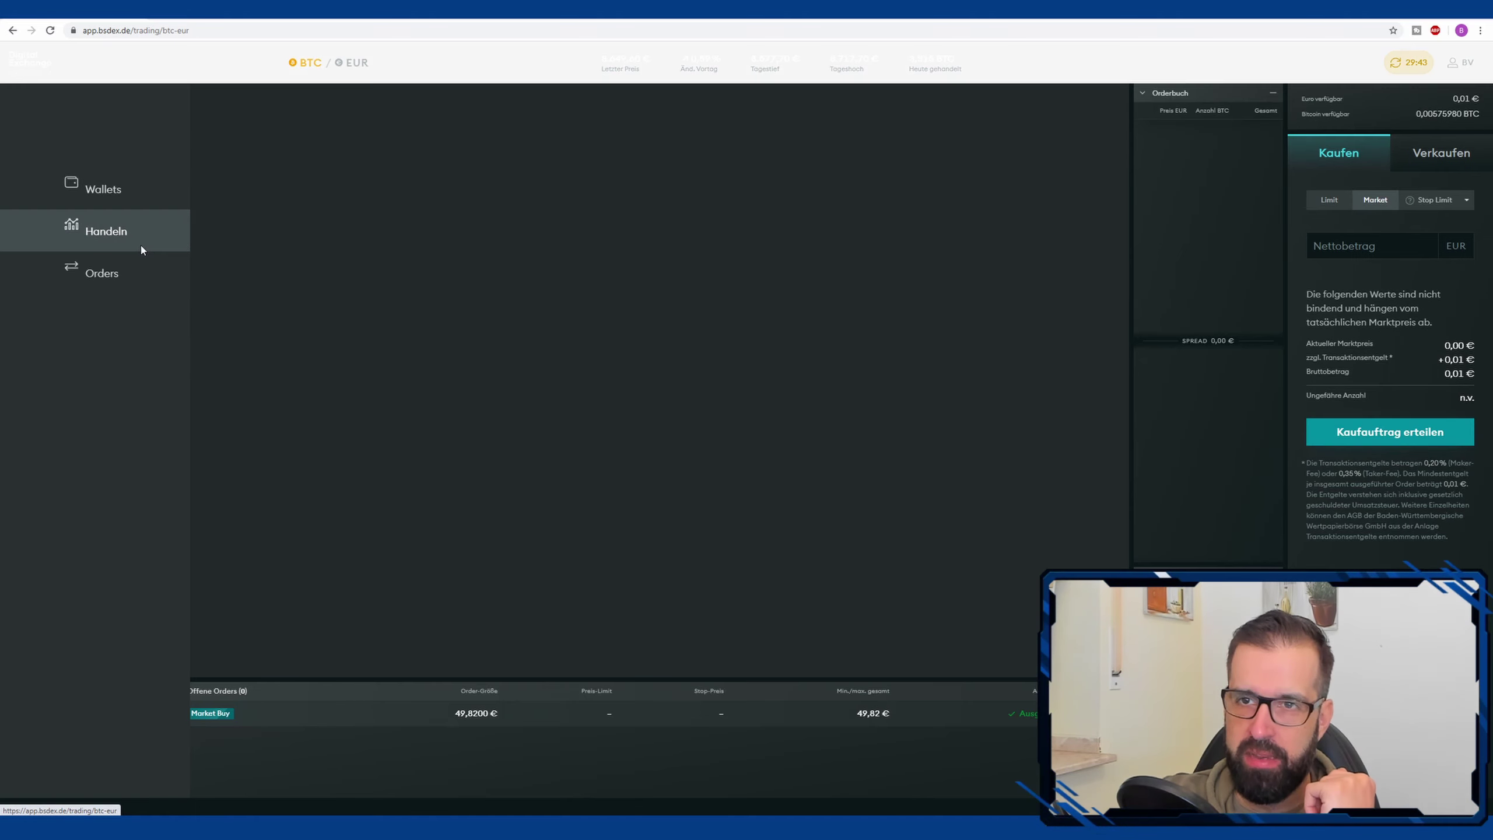
{"action": "left_click", "coordinate": [1429, 164]}
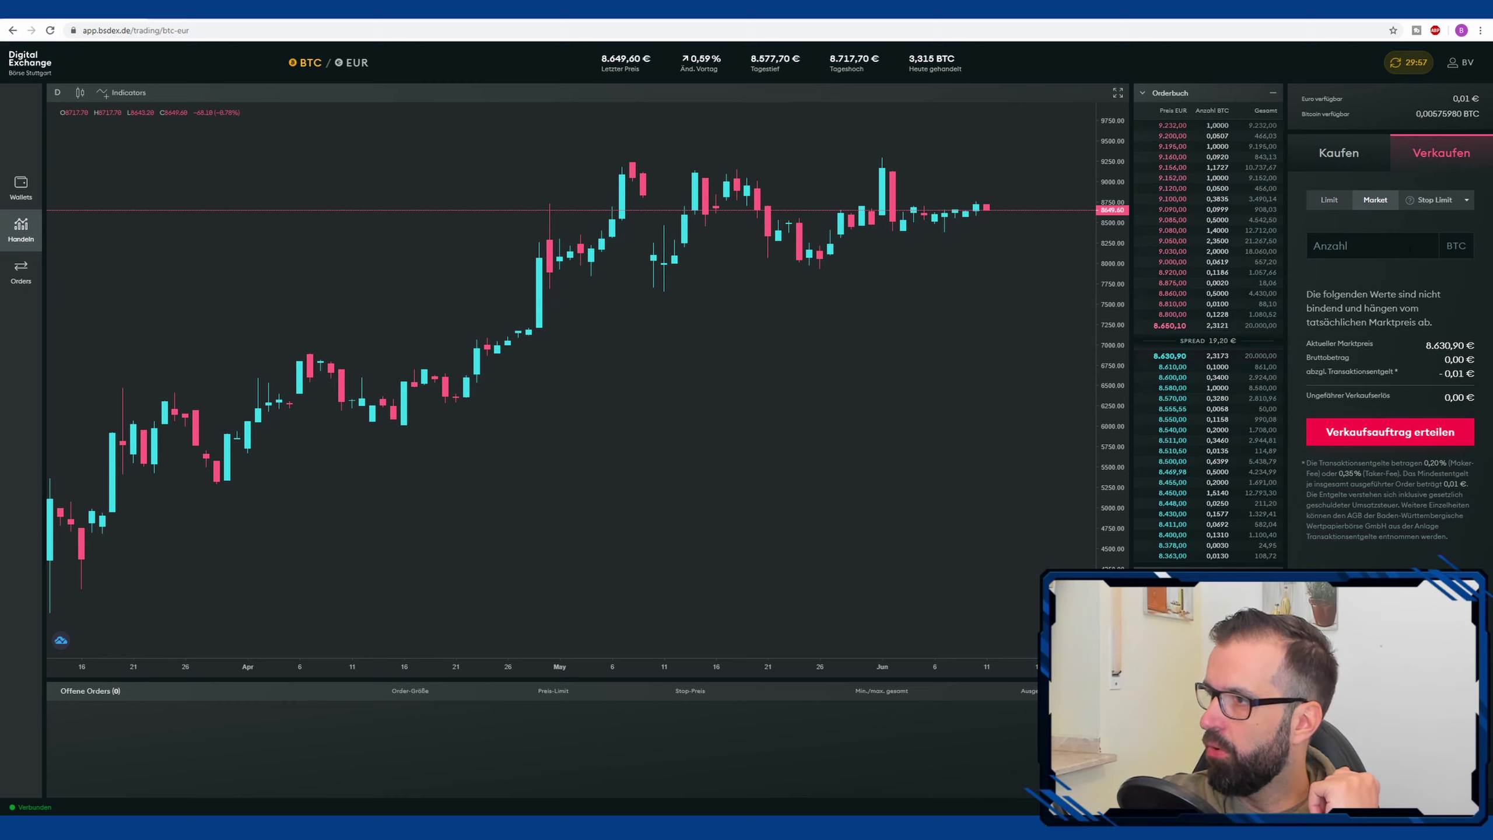
{"action": "left_click", "coordinate": [1406, 254]}
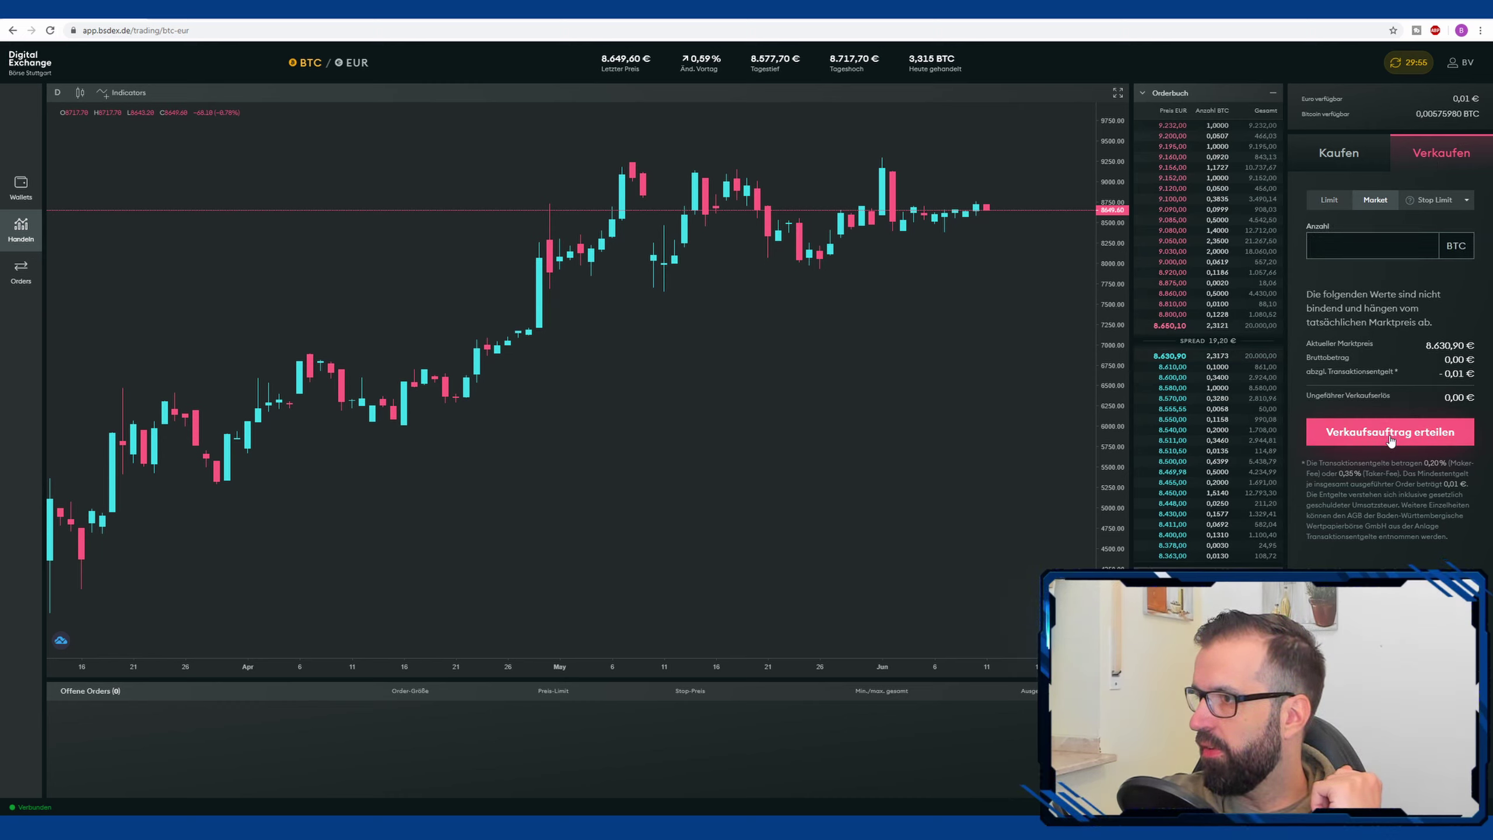
{"action": "type", "text": "0,0057"}
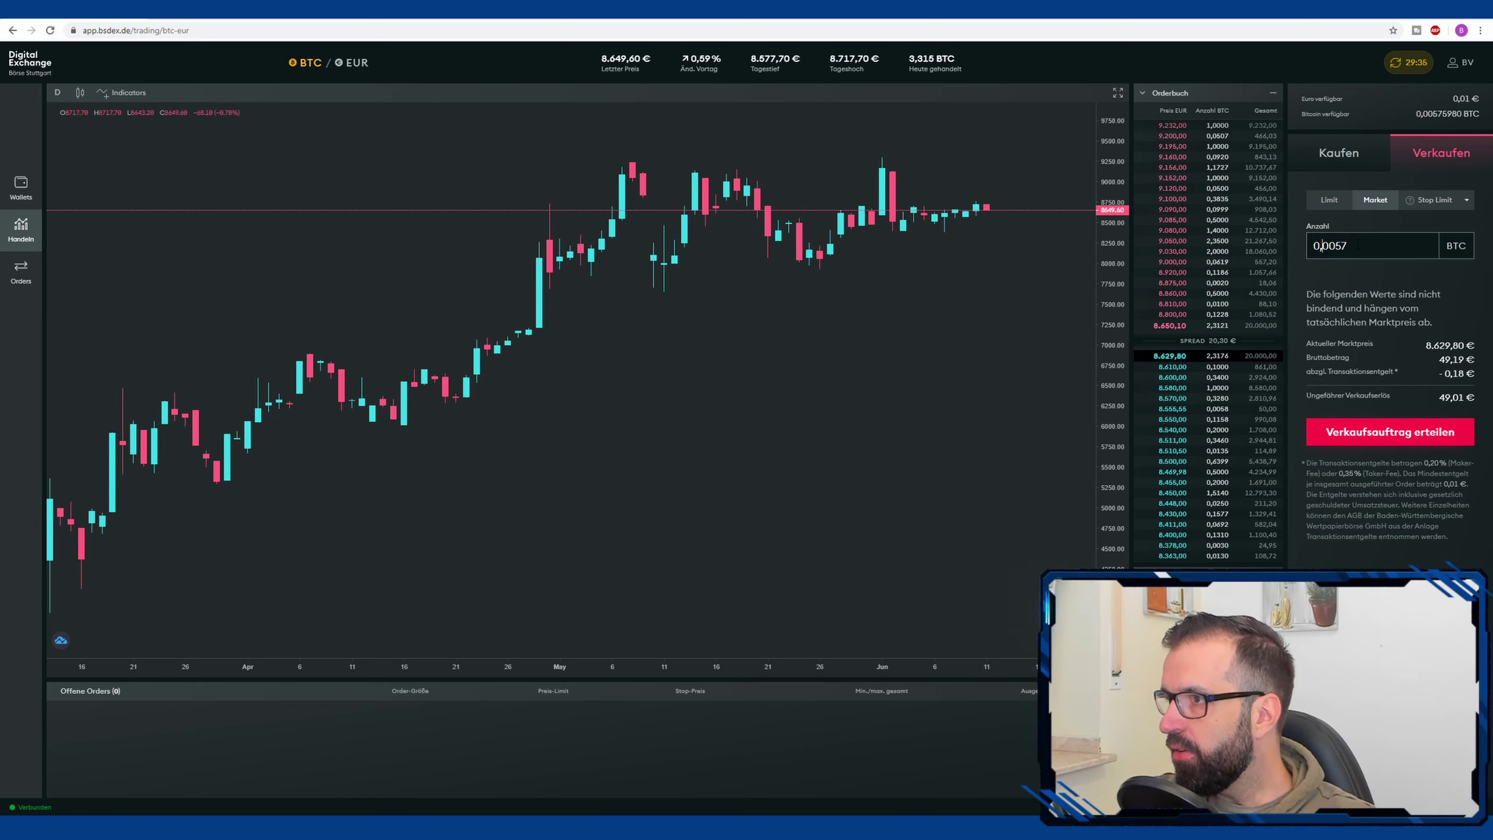
{"action": "key", "text": "BackSpace"}
{"action": "key", "text": "BackSpace"}
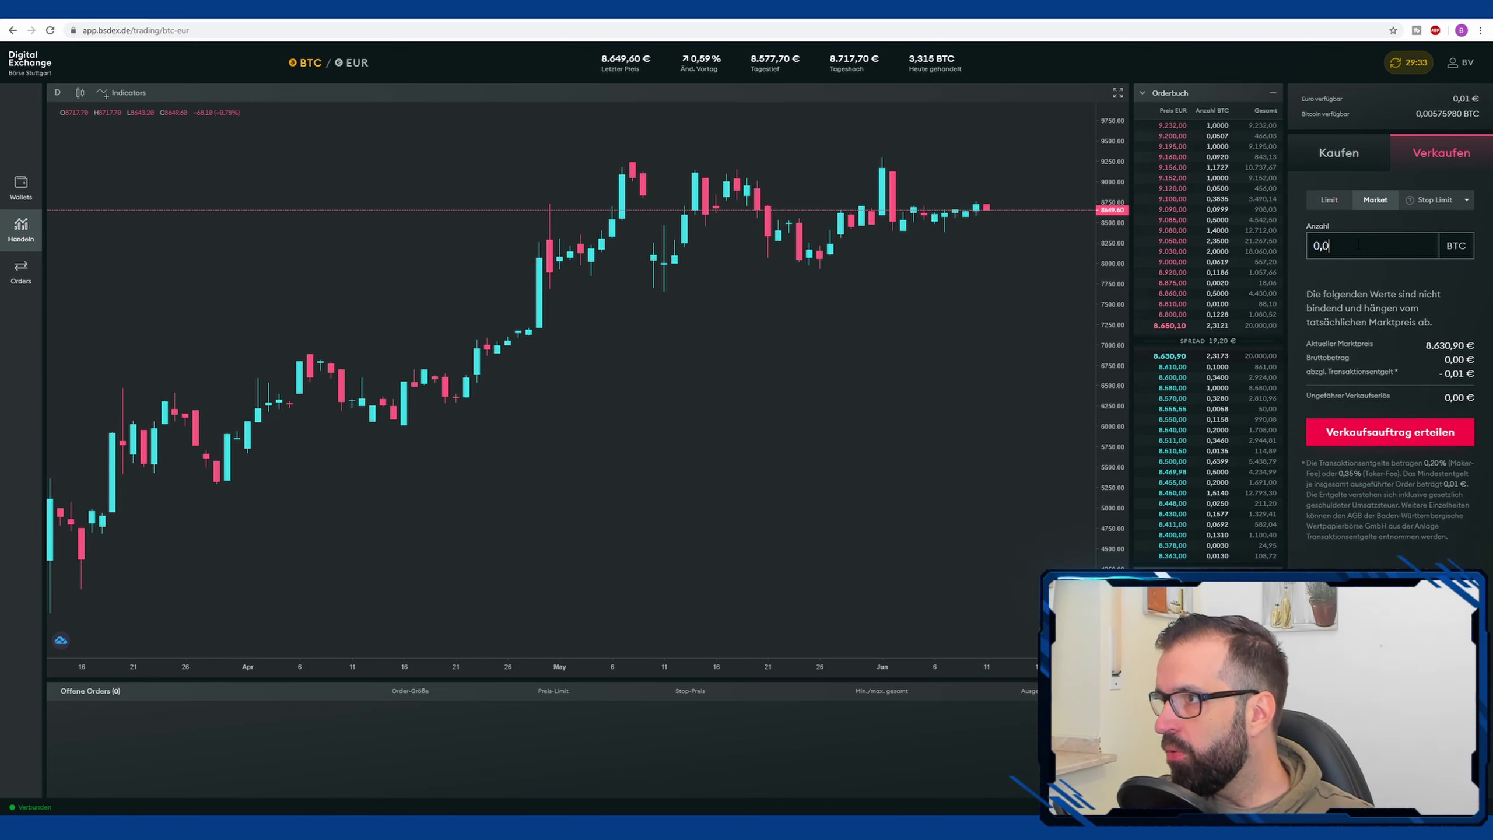
{"action": "type", "text": "575980"}
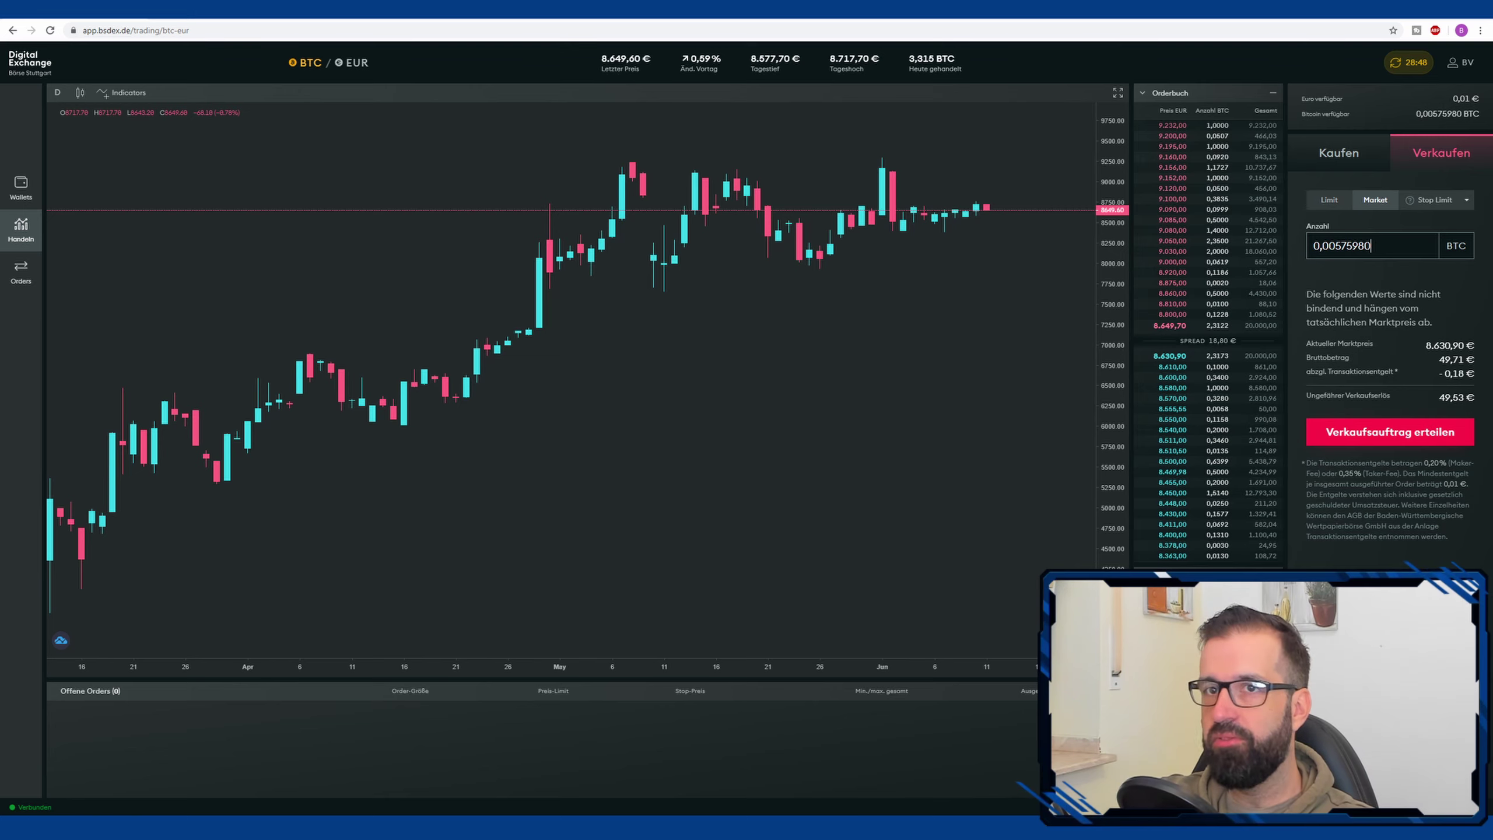
{"action": "left_click", "coordinate": [29, 198]}
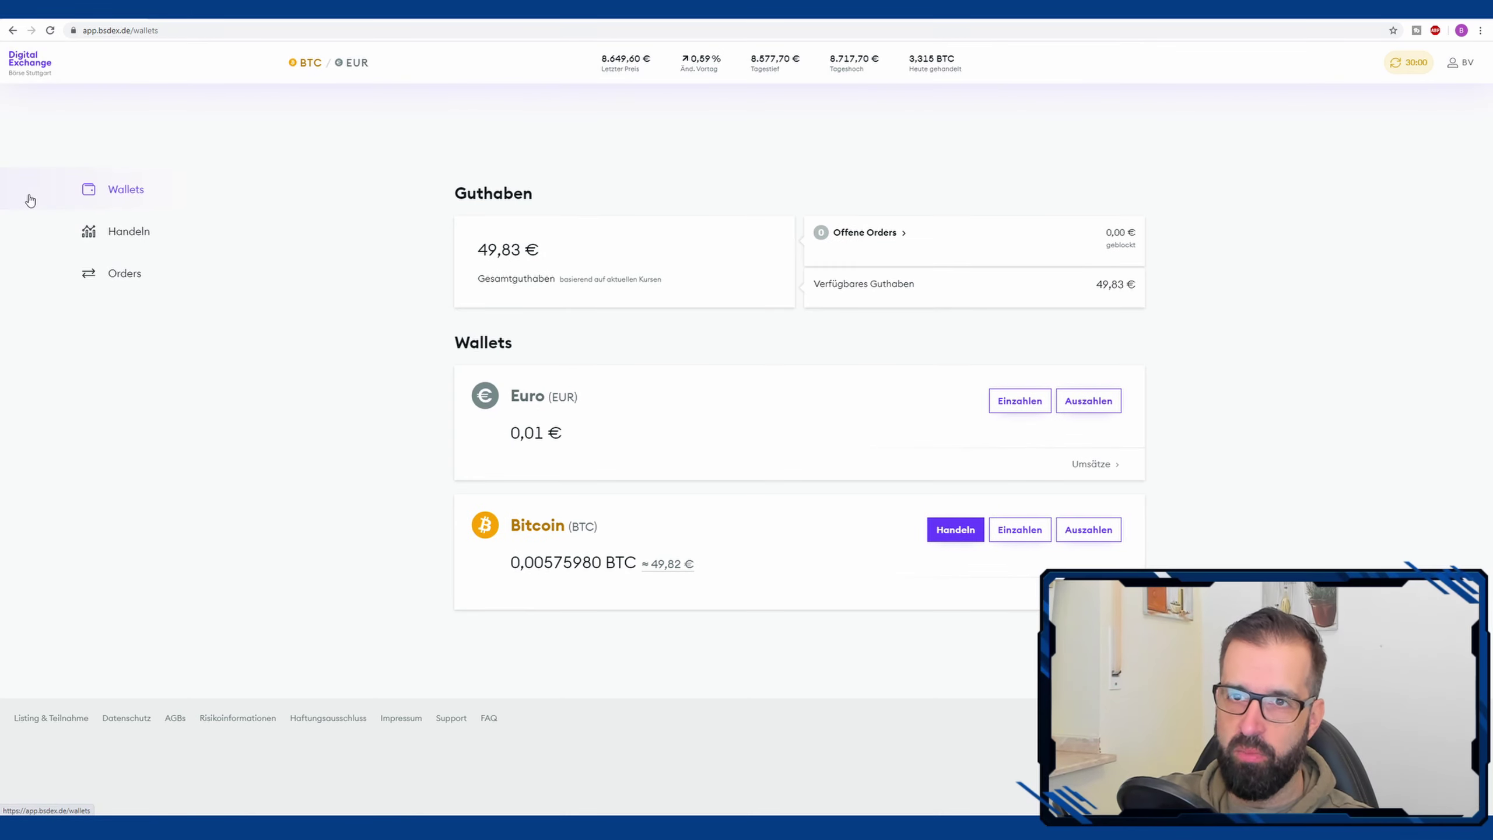